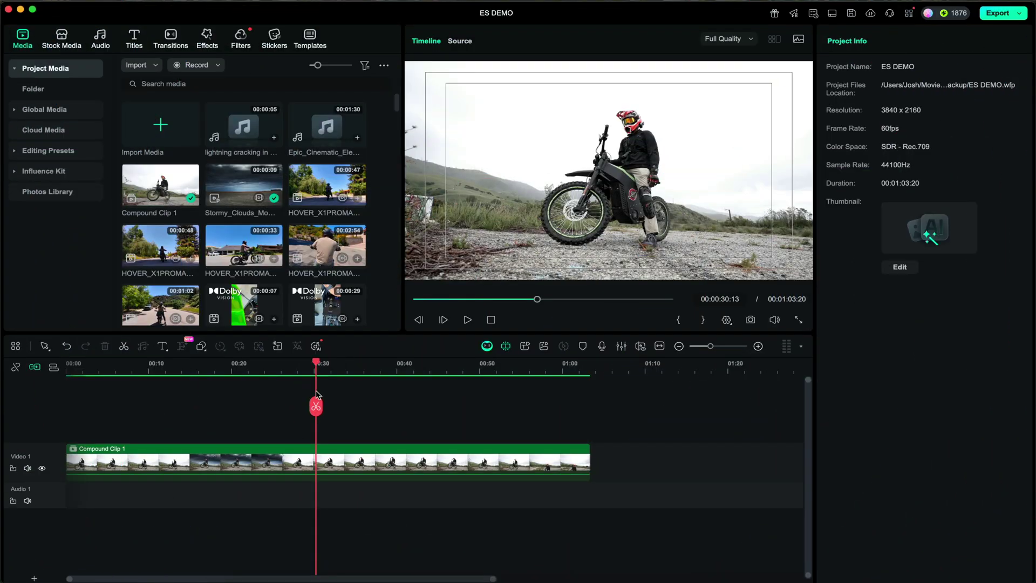
Step: Preview the riding clip from the library and park the playhead at Compound Clip 1's end, 01:03:20
double_click(318, 185)
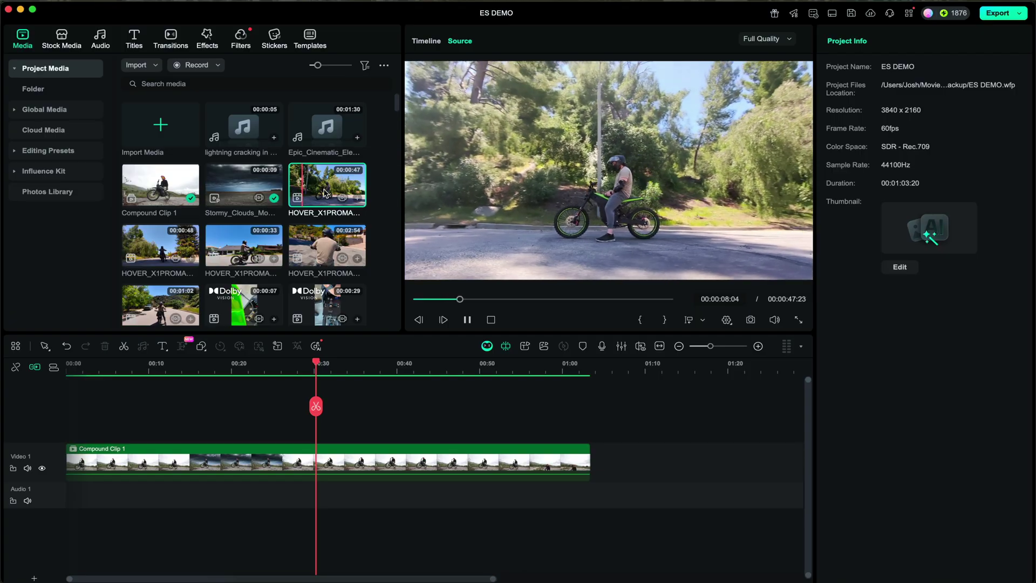
left_click(597, 395)
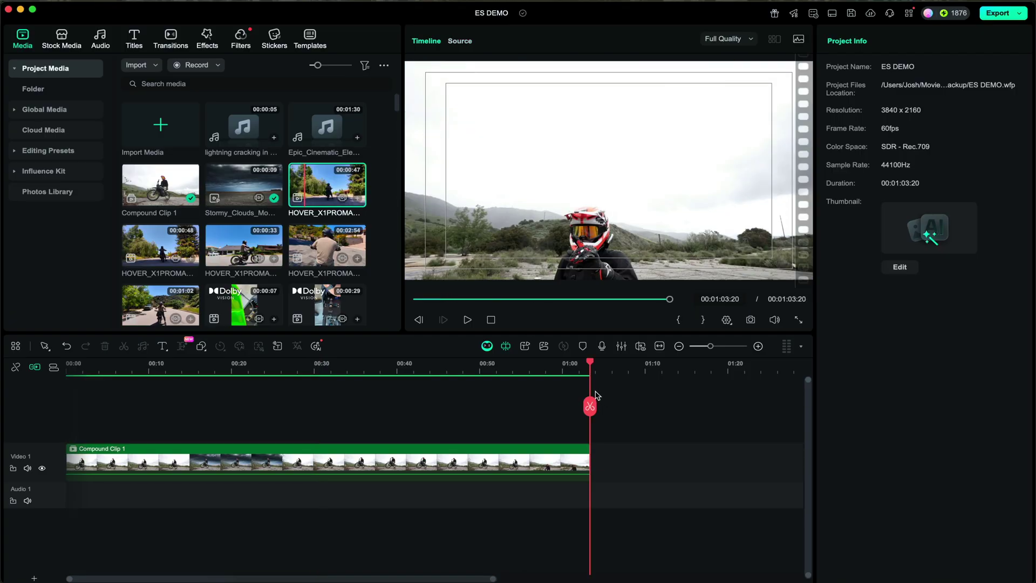
Step: Append the library clip after Compound Clip 1, keeping the 3840x2160 60fps project settings
right_click(322, 178)
left_click(353, 262)
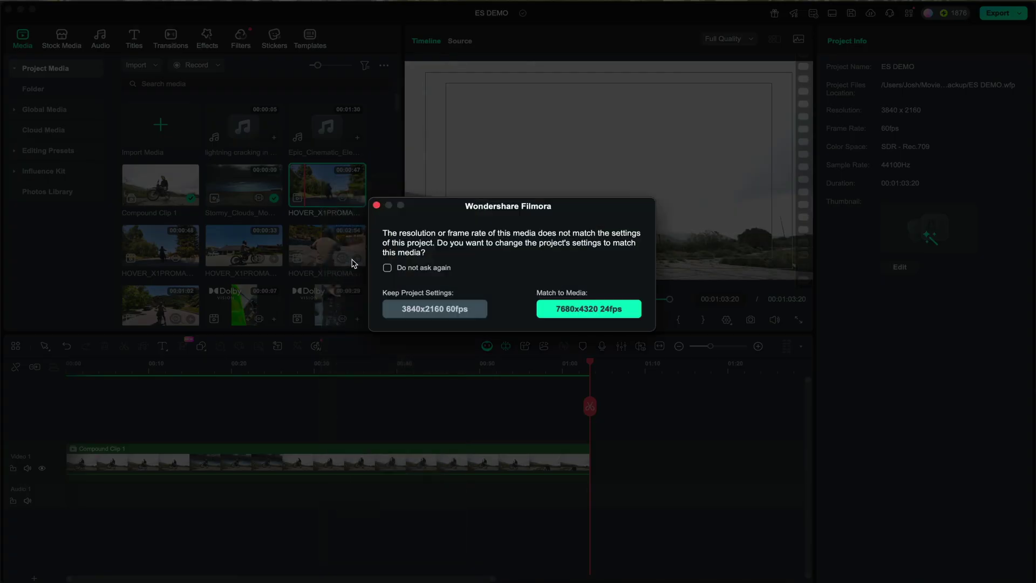
left_click(444, 315)
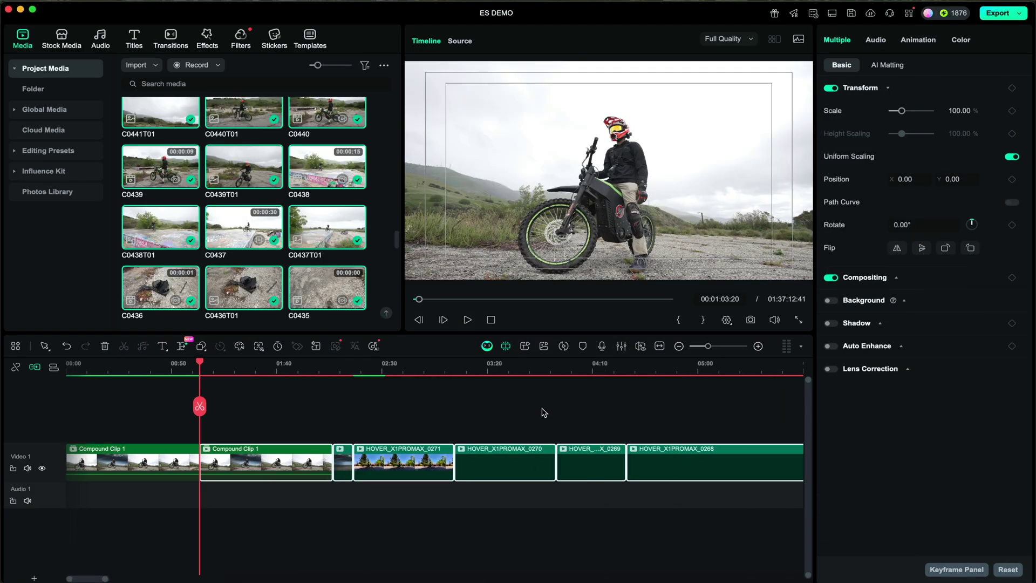
Step: Scrub along the lengthened timeline and preview clip C0436T01
scroll(543, 413, "right", 15)
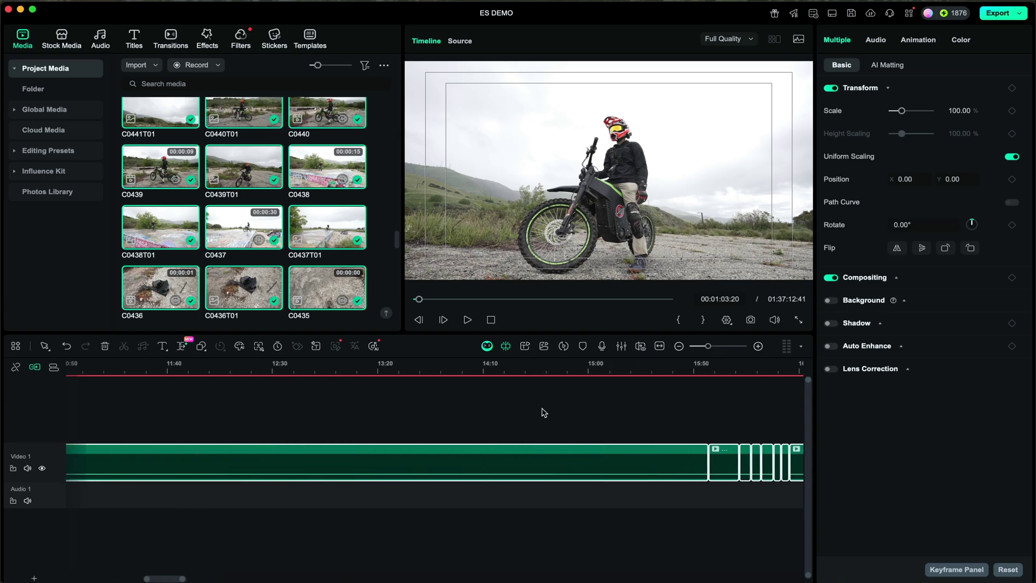
scroll(553, 389, "right", 5)
left_click_drag(556, 404, 334, 405)
double_click(238, 294)
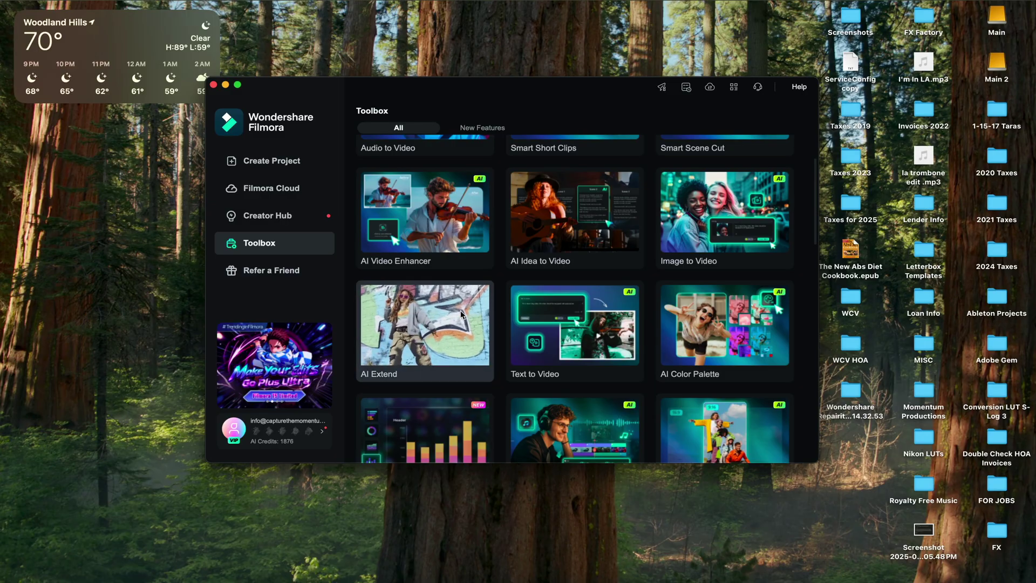
Step: Use AI Extend to lengthen the clip's end by the 8-second maximum, to 00:00:19:06
left_click(461, 310)
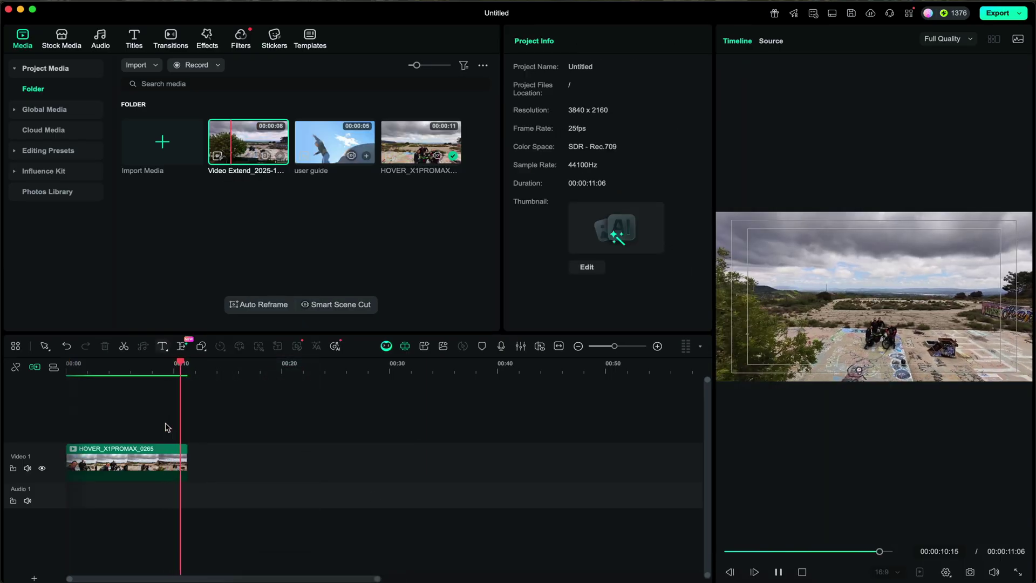
left_click(166, 427)
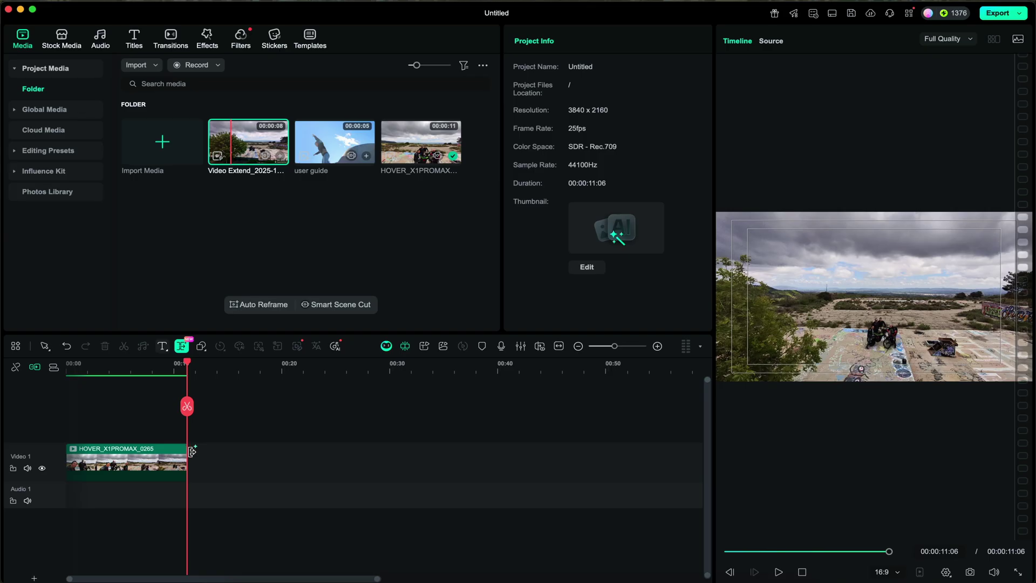
left_click_drag(208, 446, 353, 452)
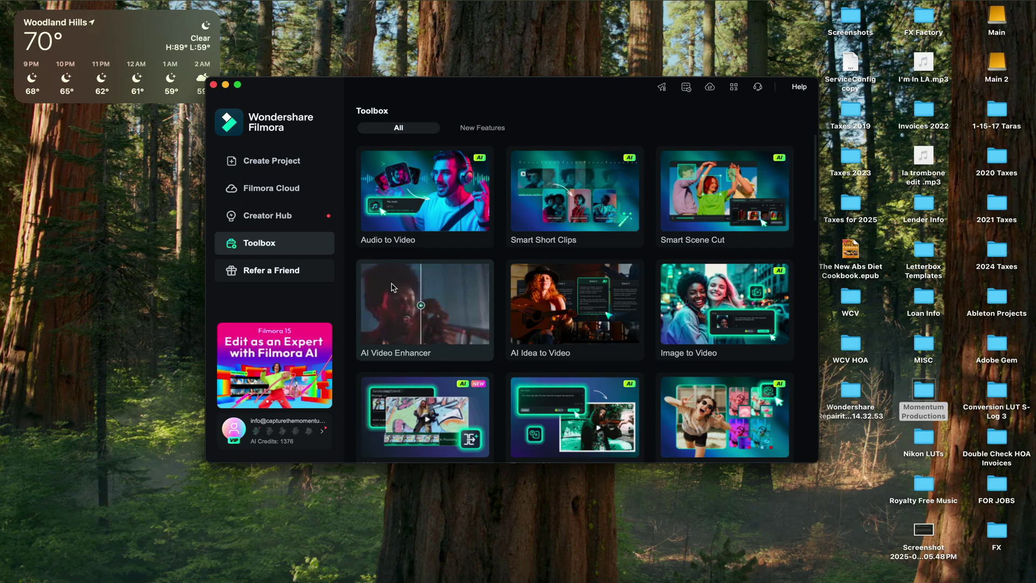
Step: In Animated Charts, try the Donut Chart Race, Column, Grouped and Stacked chart styles
scroll(392, 287, "down", 5)
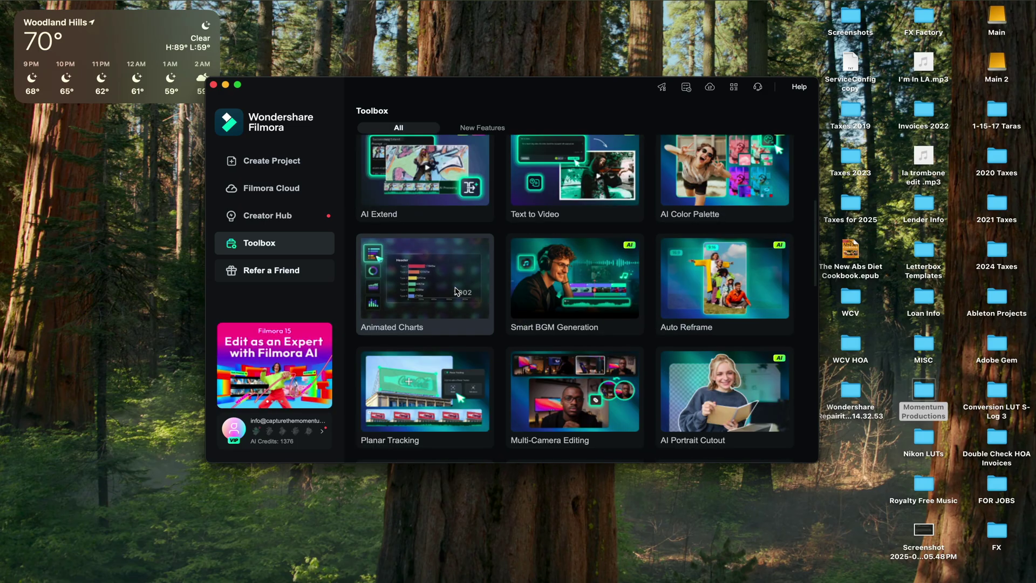
left_click(454, 291)
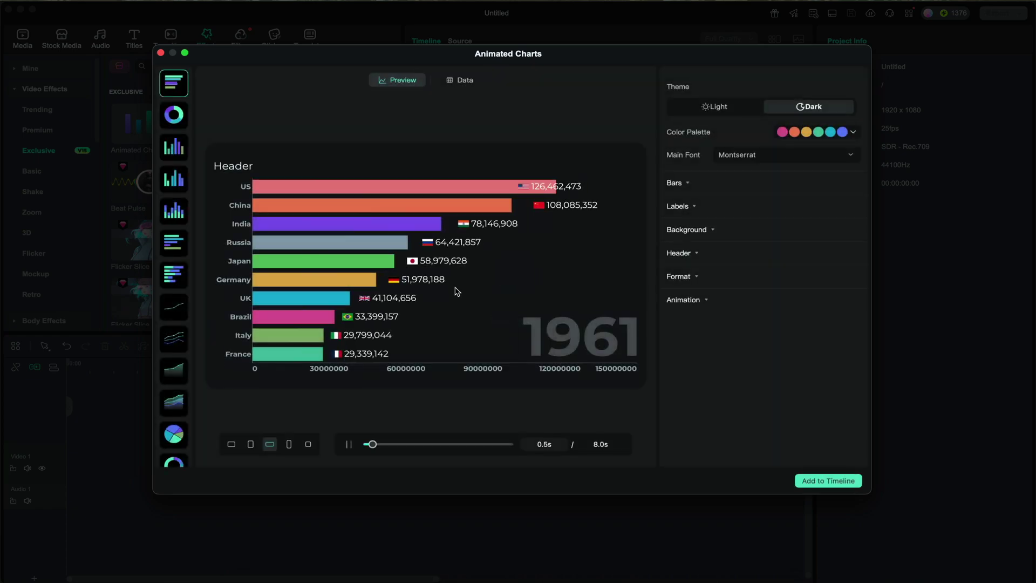
left_click(174, 114)
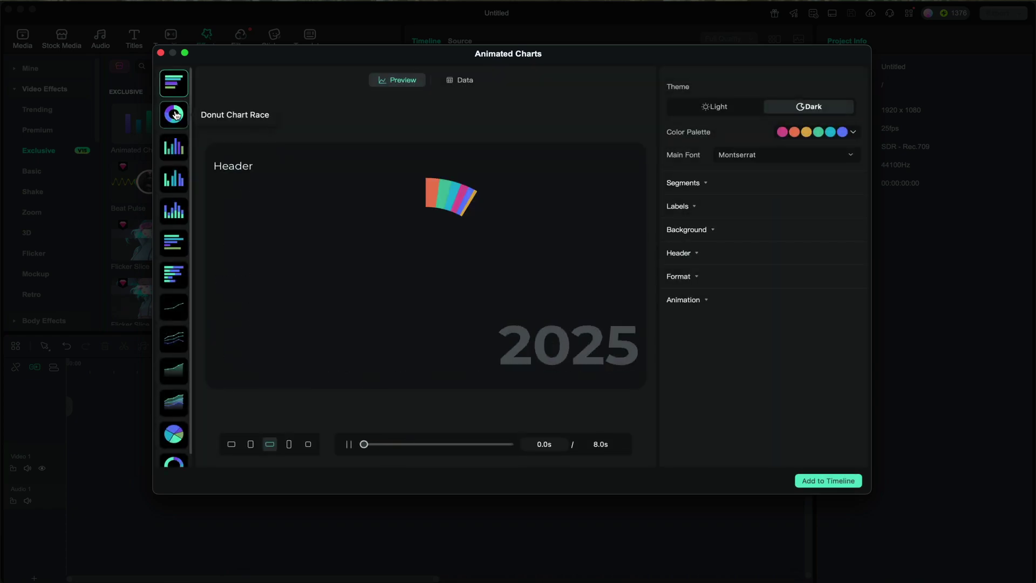
left_click(174, 147)
left_click(173, 178)
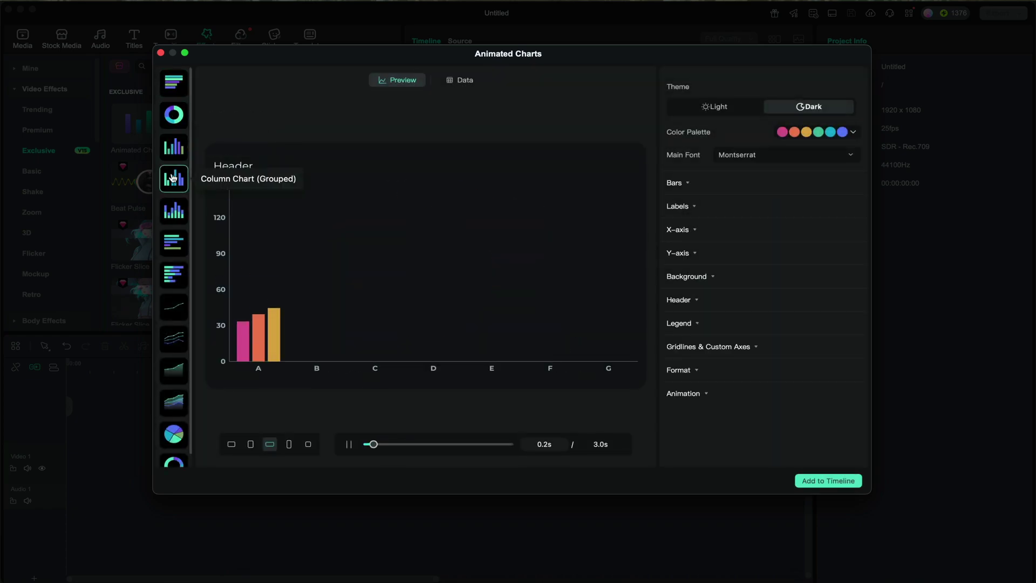
left_click(174, 211)
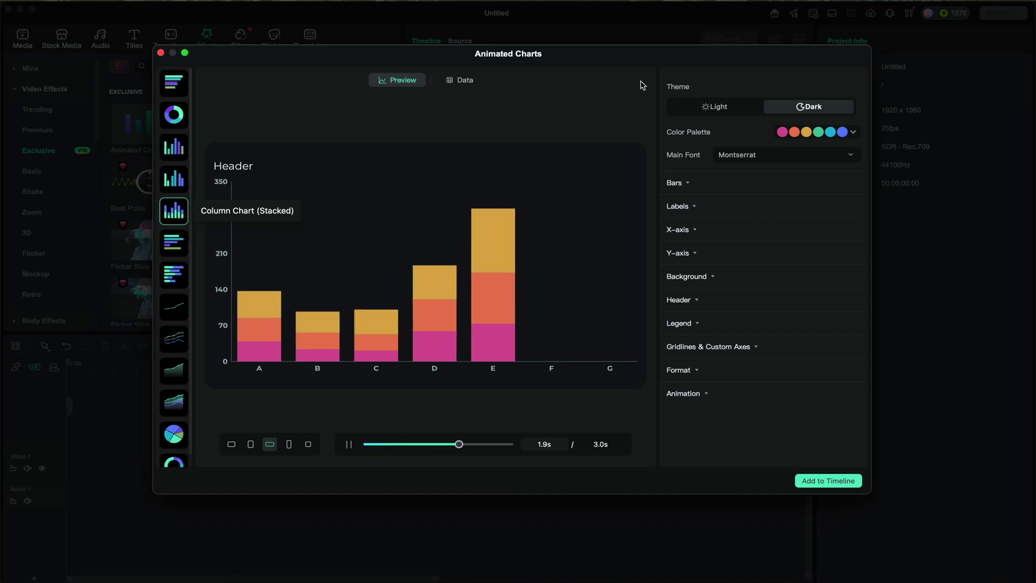
Step: Compare the Light and Dark themes, then add a dark Donut Chart Race to the timeline
left_click(726, 107)
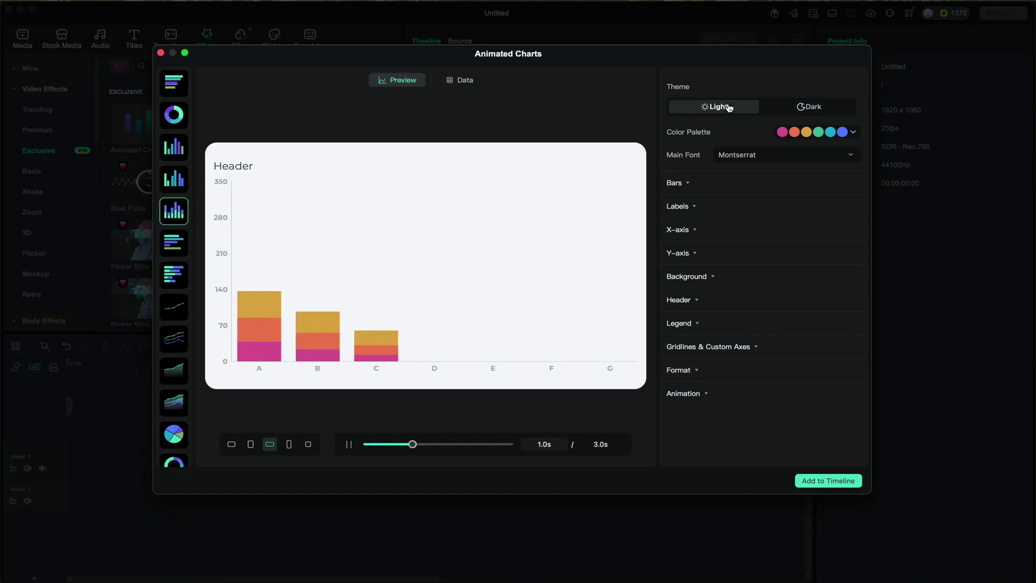
left_click(809, 107)
left_click(173, 114)
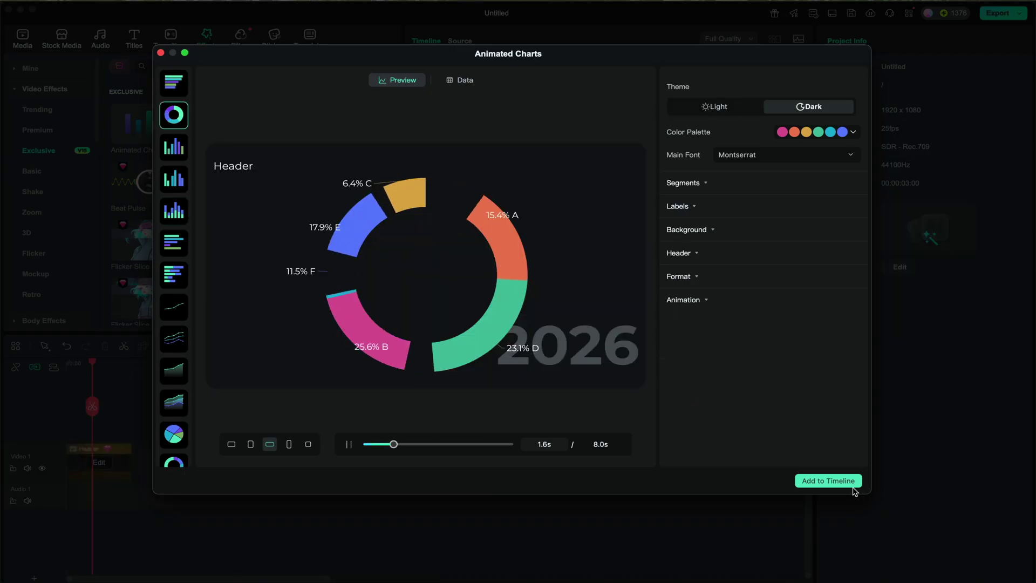
left_click(828, 480)
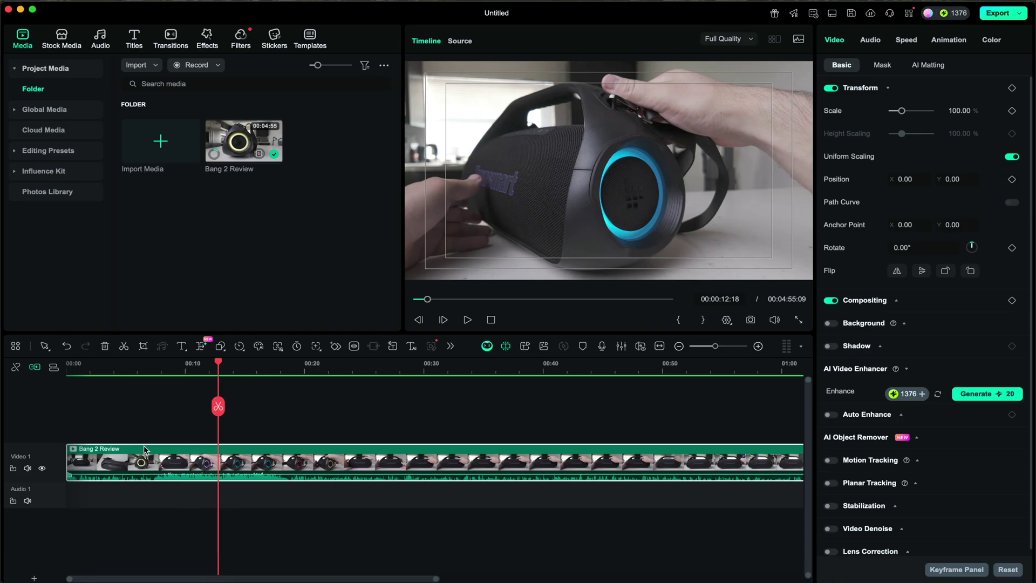
Step: Generate English (US) Dynamic Captions for the whole timeline, with Translate To left at No Translation
left_click(134, 37)
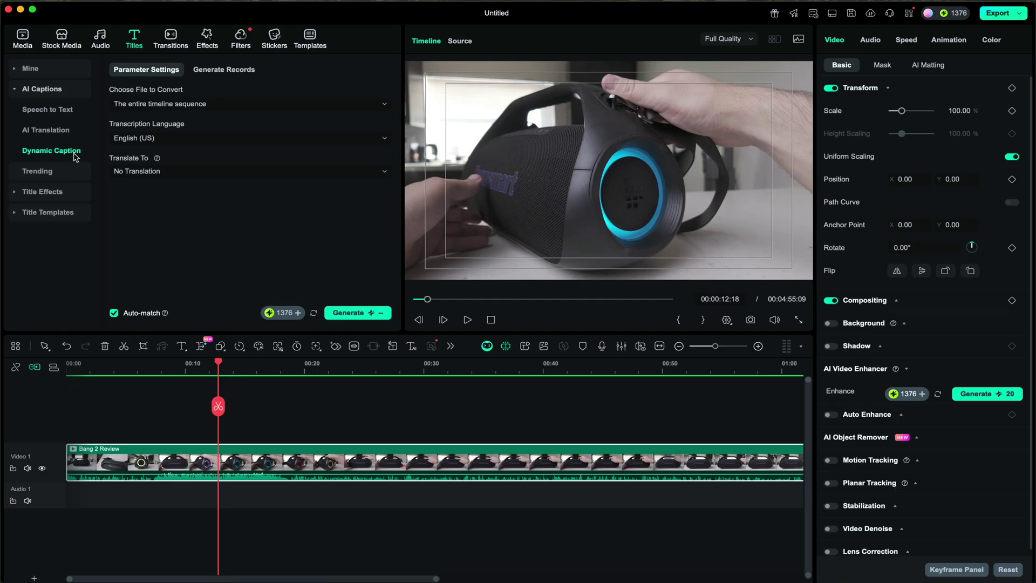
left_click(193, 171)
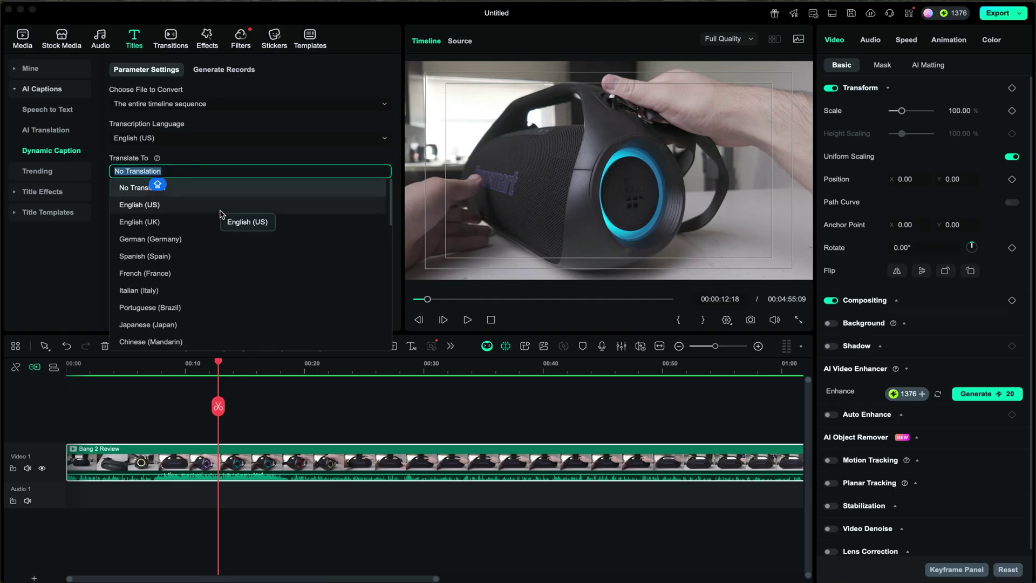
left_click(205, 185)
left_click(200, 172)
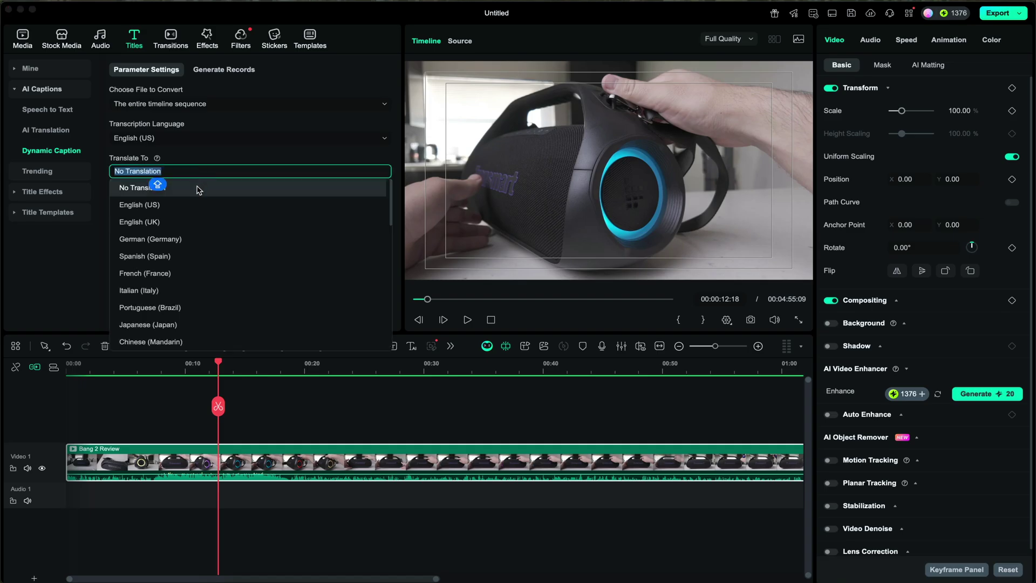
scroll(185, 280, "down", 10)
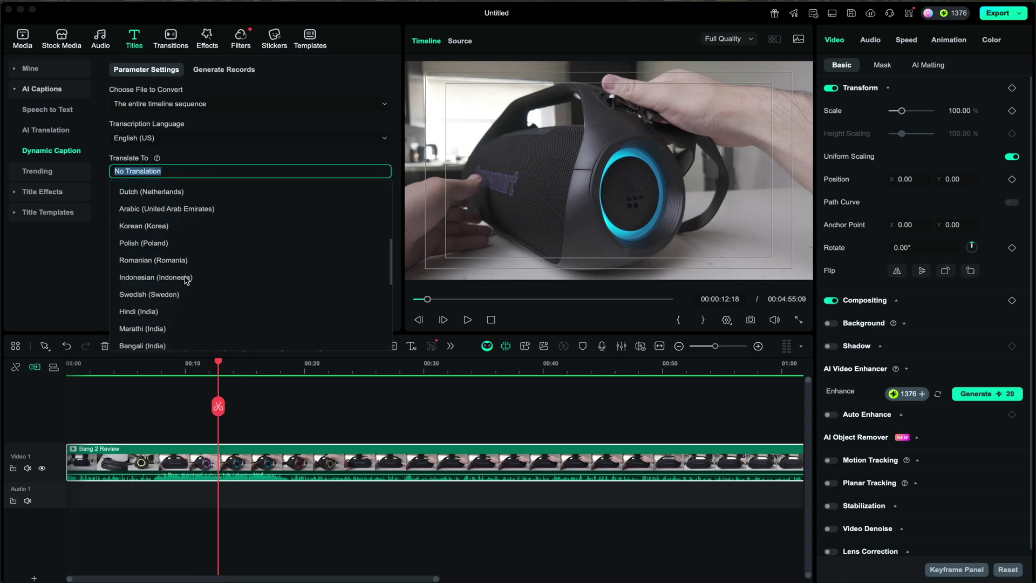
scroll(185, 280, "up", 10)
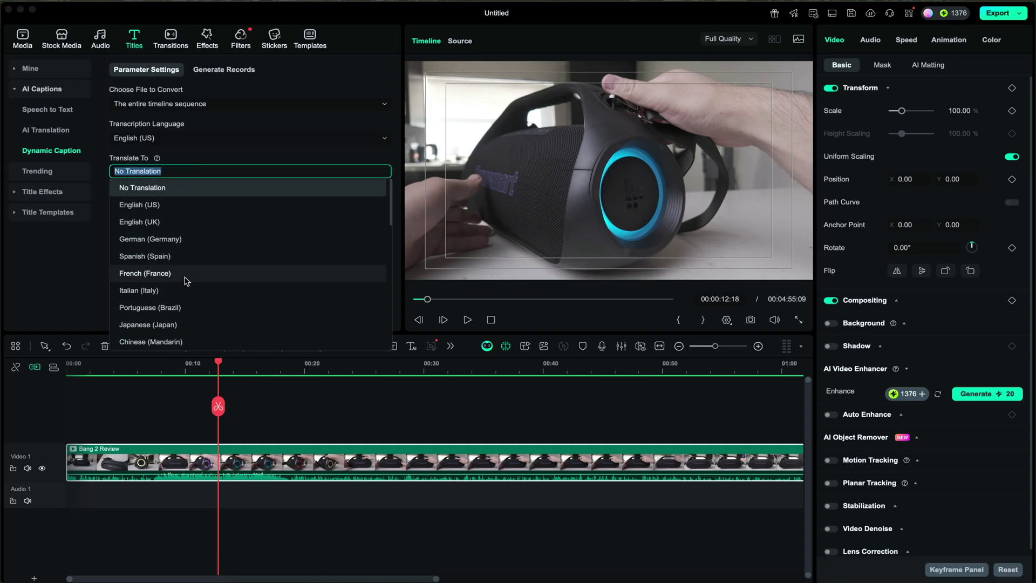
left_click(221, 167)
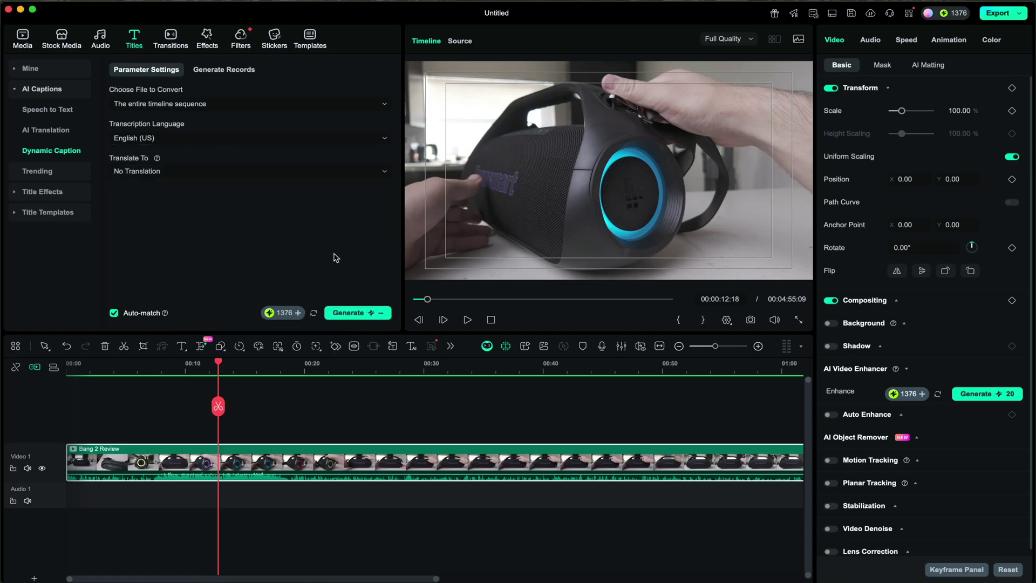
left_click(349, 313)
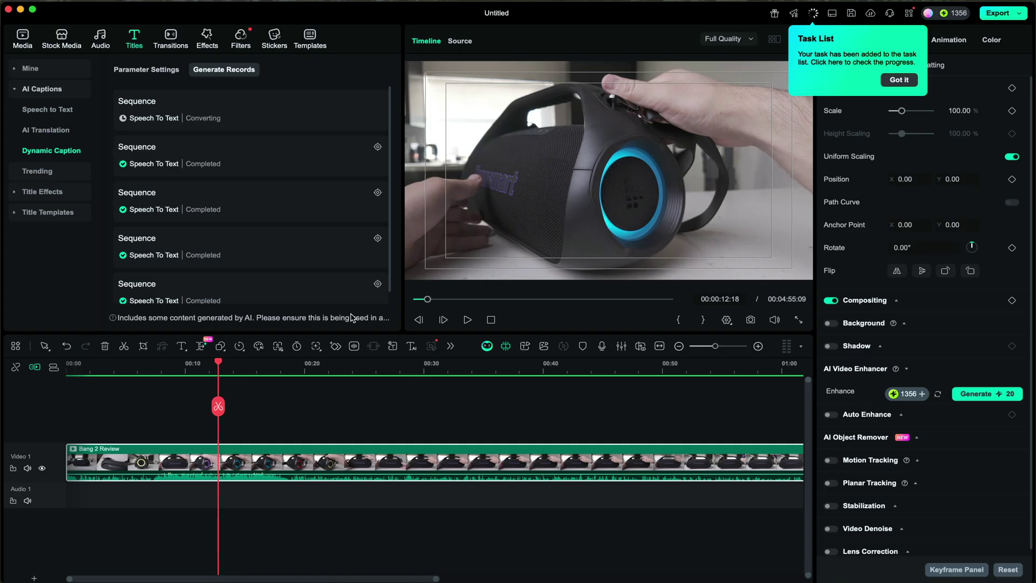
Step: Select a caption and step through captions 4, 5, 6 and 8 in the caption text list
left_click(287, 402)
left_click(130, 443)
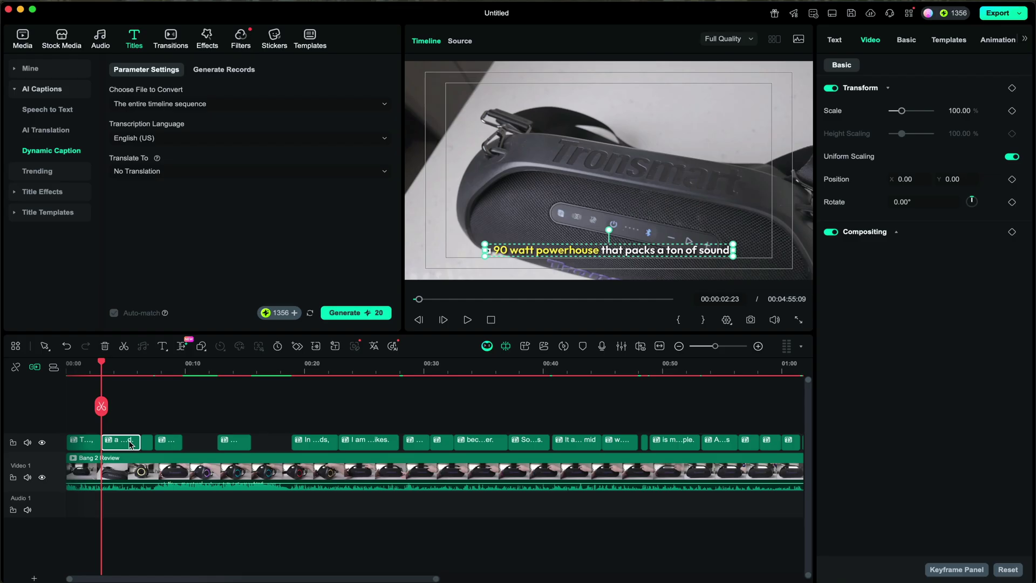
left_click(834, 39)
left_click(893, 212)
left_click(893, 253)
left_click(888, 287)
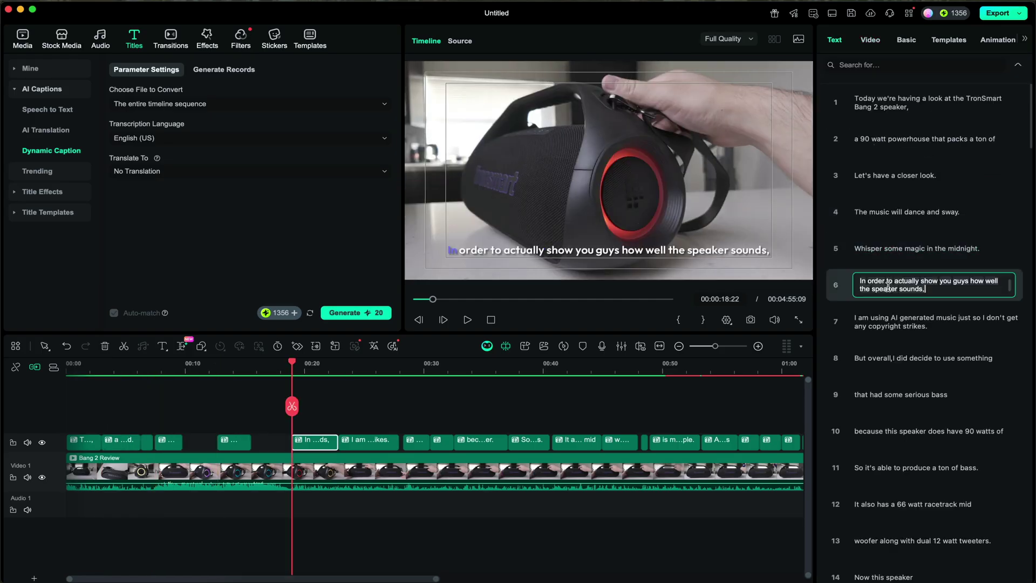
left_click(881, 324)
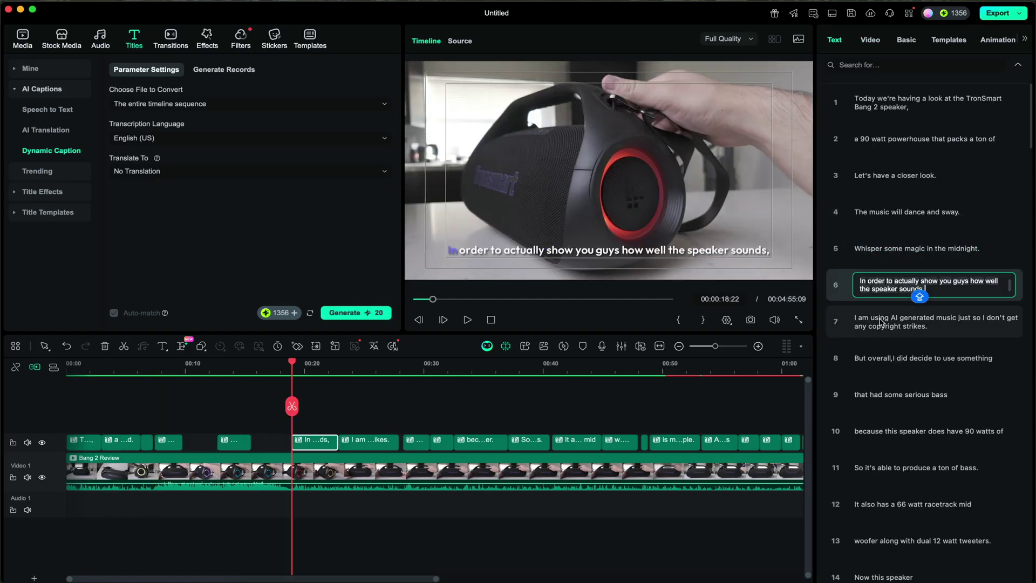
left_click(881, 357)
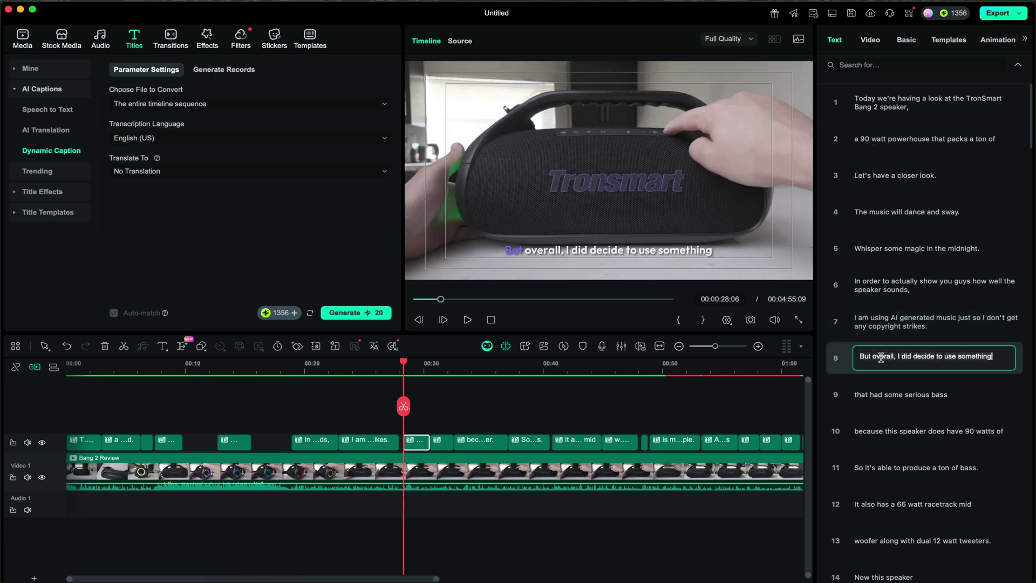
Step: In the Basic settings, toggle Active Words off and back on, keeping the purple highlight
left_click(894, 394)
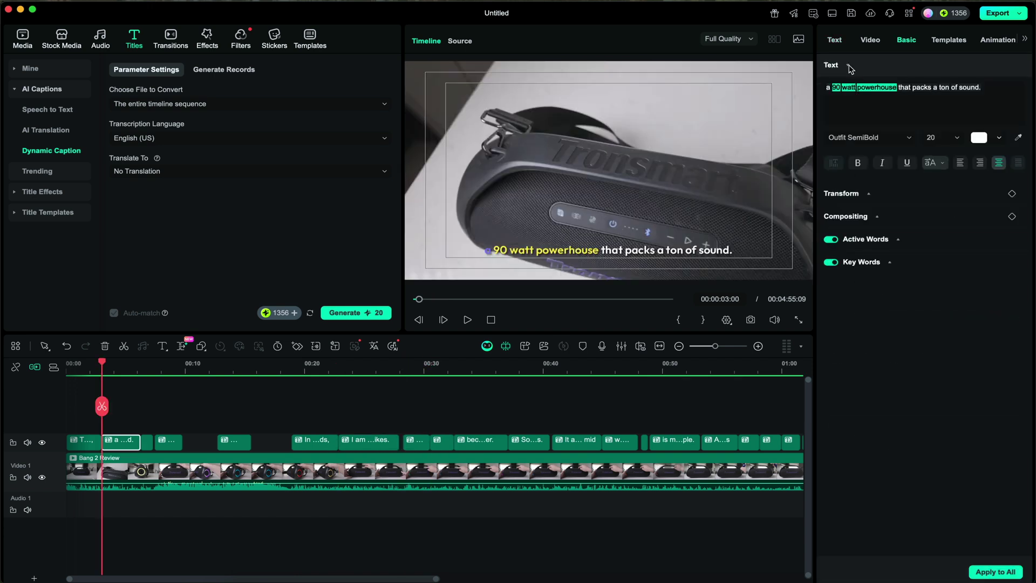
left_click(831, 239)
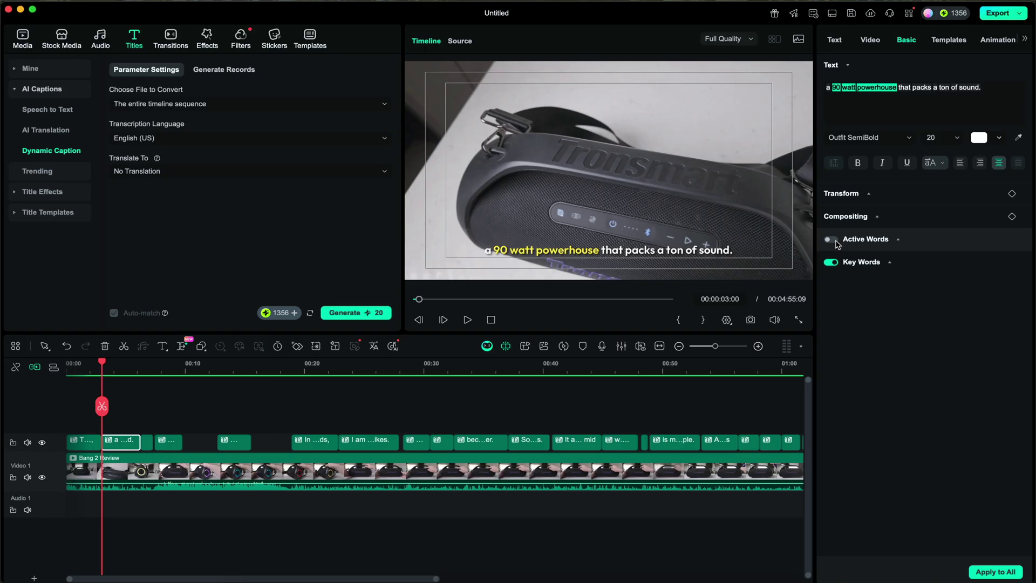
left_click(834, 240)
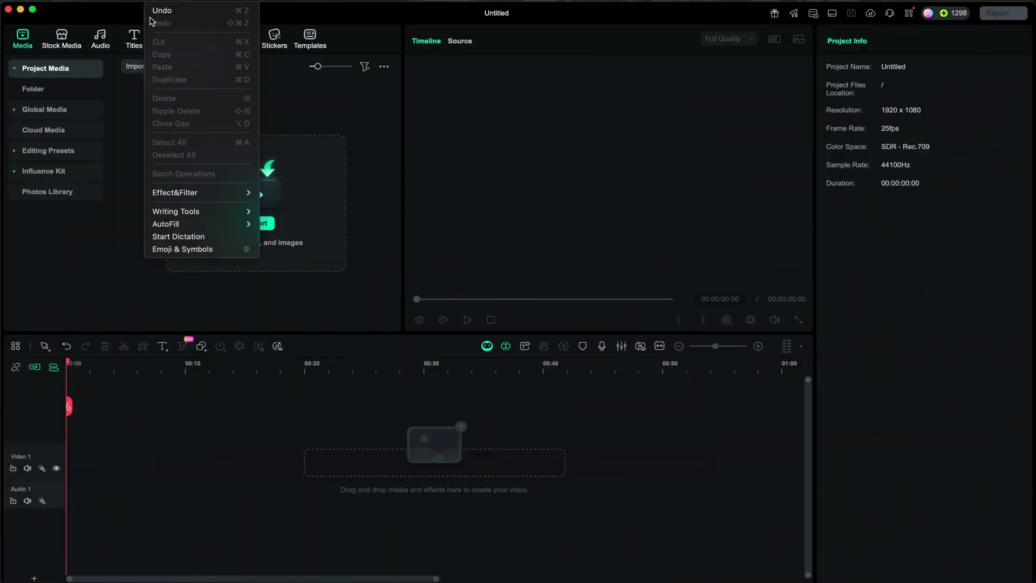
Step: Import Podcast intro_backup03.wfp as a subproject, backing up the older project version
left_click(140, 37)
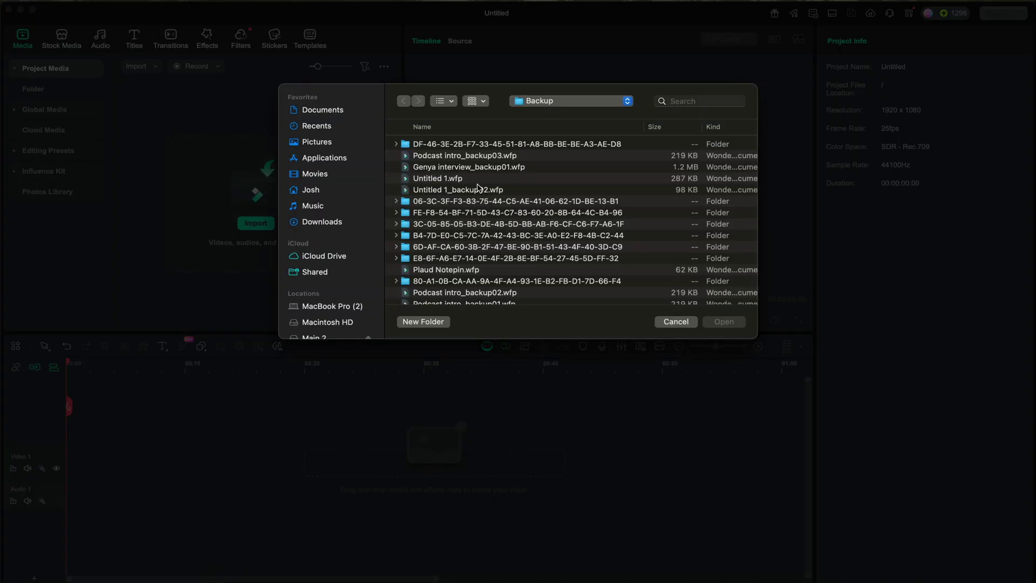
left_click(467, 156)
double_click(468, 156)
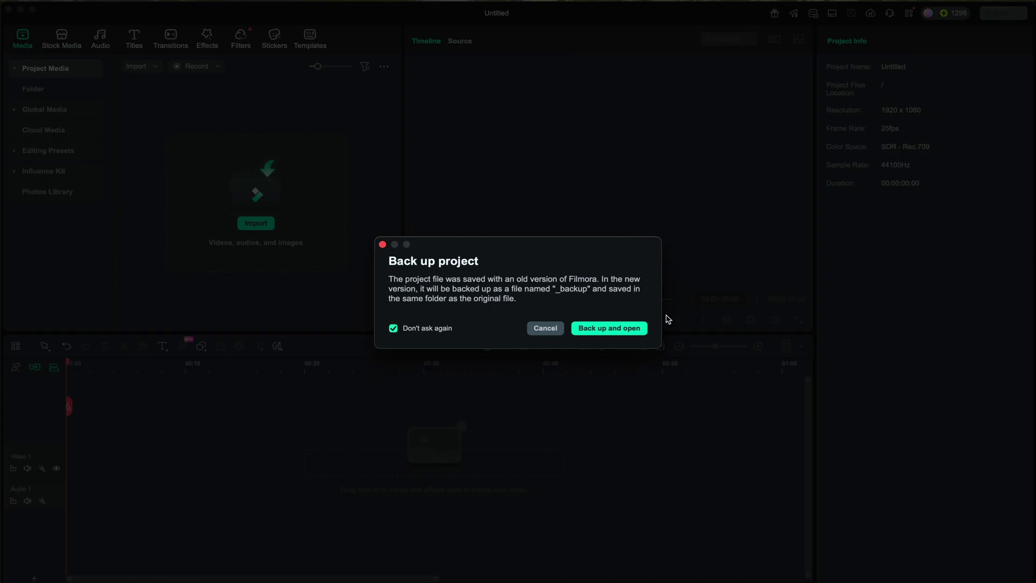
left_click(621, 328)
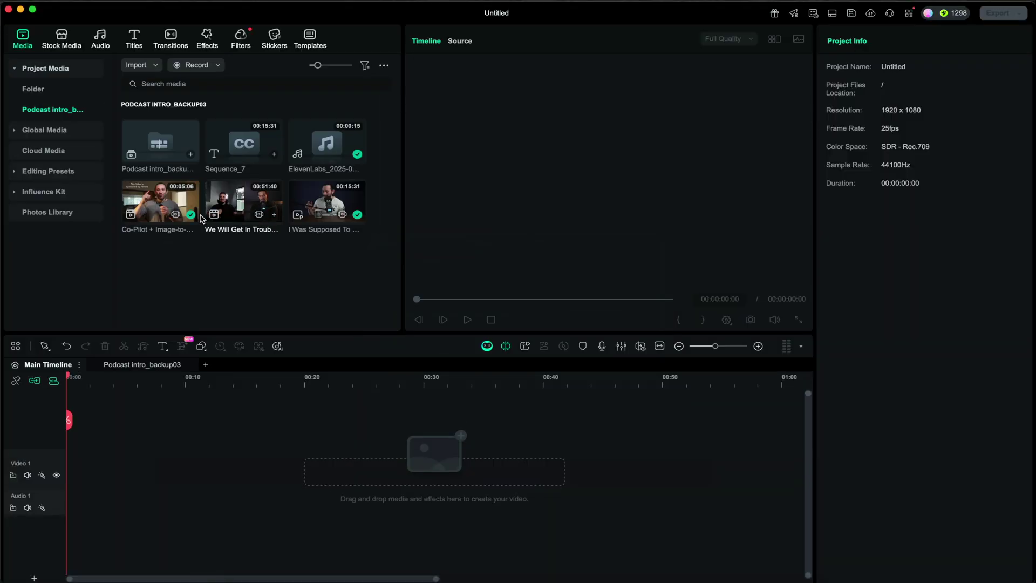
Step: Preview the Co-Pilot, two-person podcast and desk-microphone clips
double_click(162, 207)
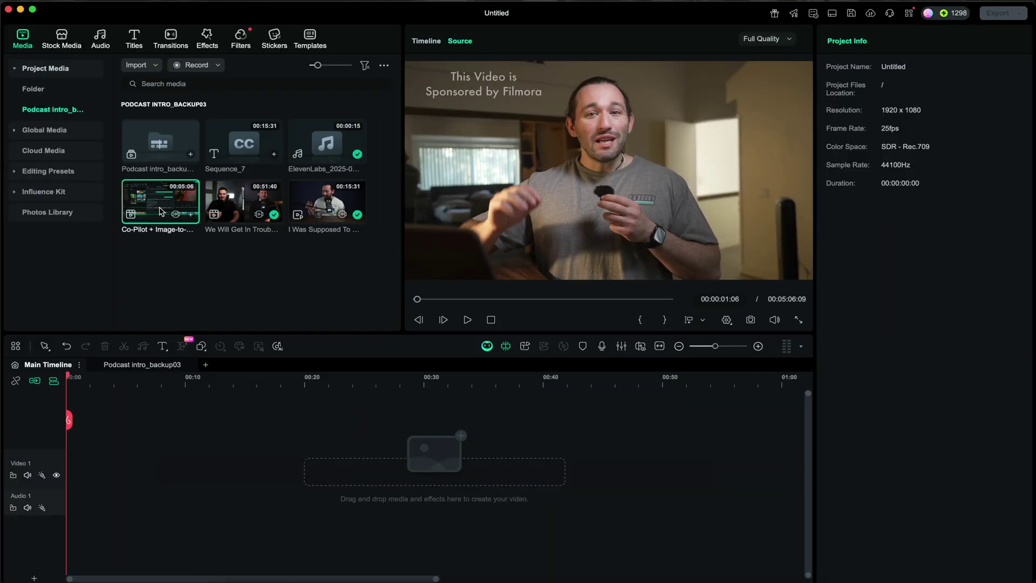
double_click(240, 204)
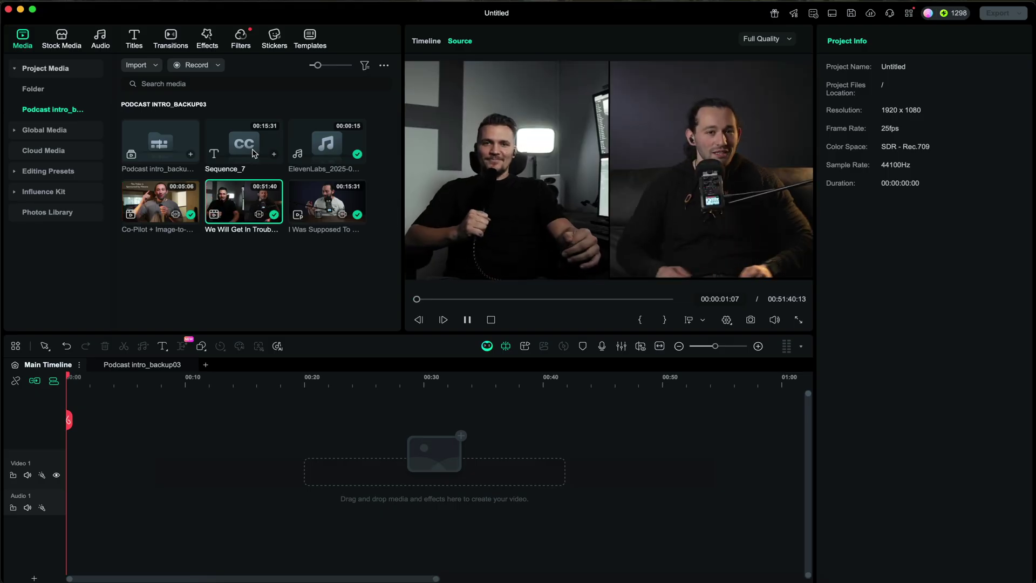
double_click(297, 193)
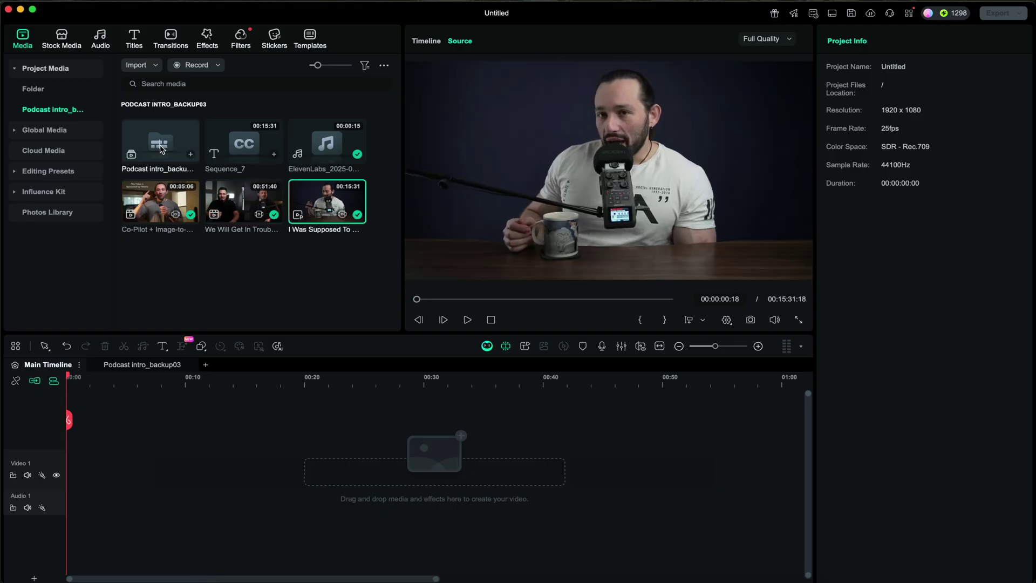
Step: Place the Podcast intro_backup03 subproject on Video 1, matching the project to 3840x2160 24fps
left_click_drag(151, 137, 76, 458)
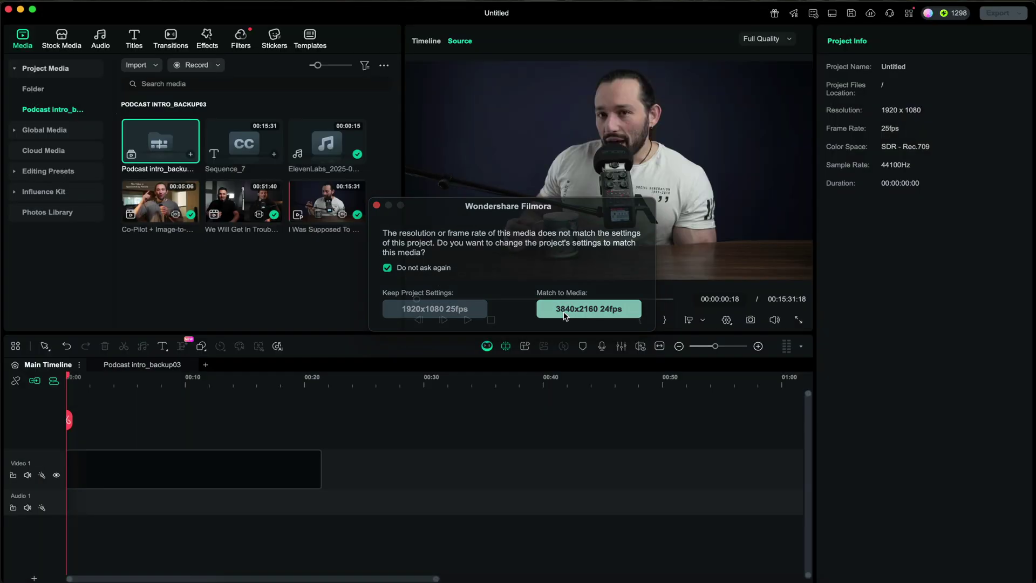
left_click(572, 307)
left_click(128, 379)
left_click_drag(128, 379, 233, 402)
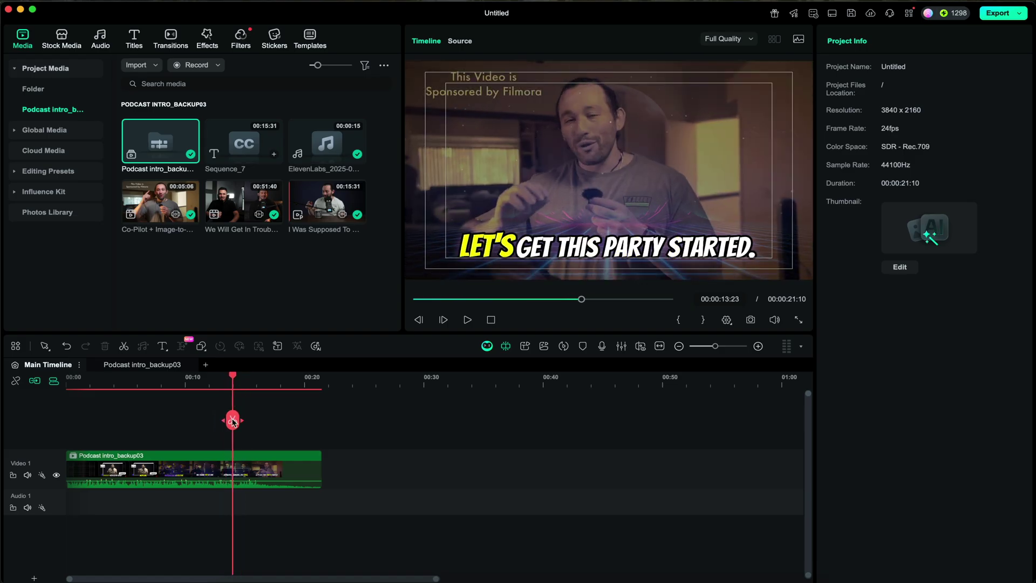
Step: Open the nested clip's own multi-track timeline and scrub through the podcast intro
left_click(156, 468)
left_click(142, 365)
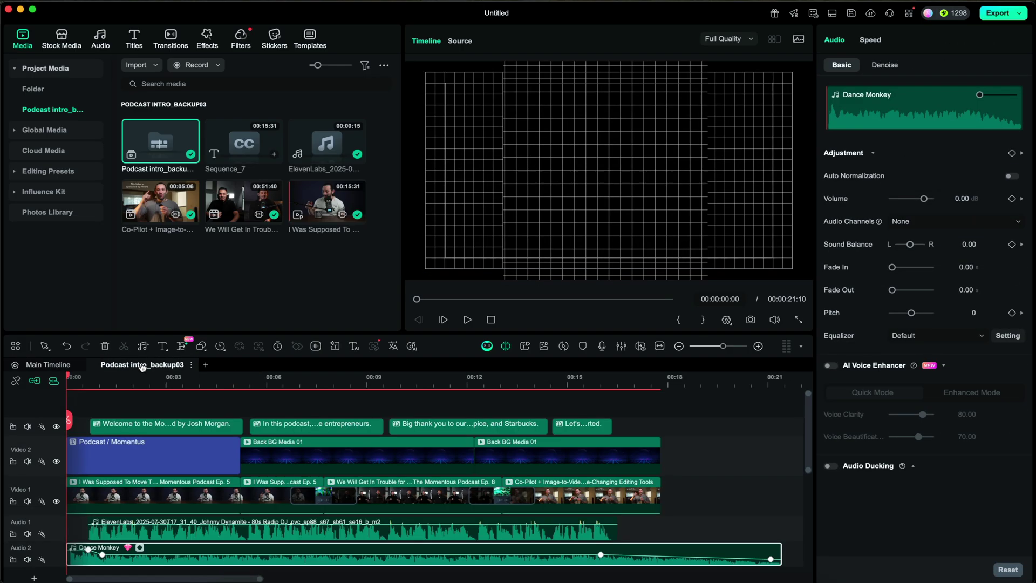
left_click_drag(69, 376, 420, 424)
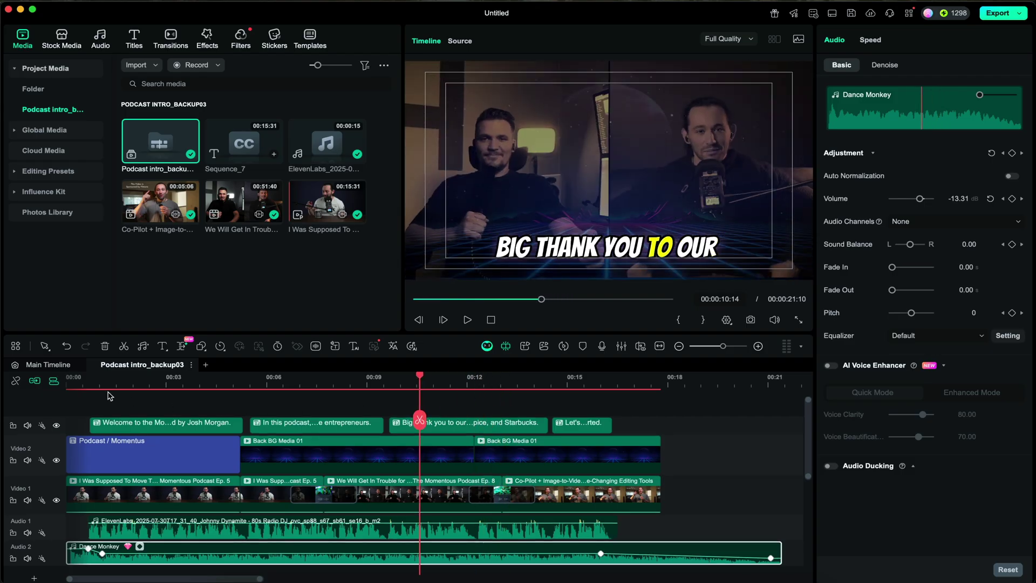
left_click(48, 365)
Step: On the Main Timeline, jump back to the 'In this podcast' moment and play it
scroll(227, 374, "down", 3)
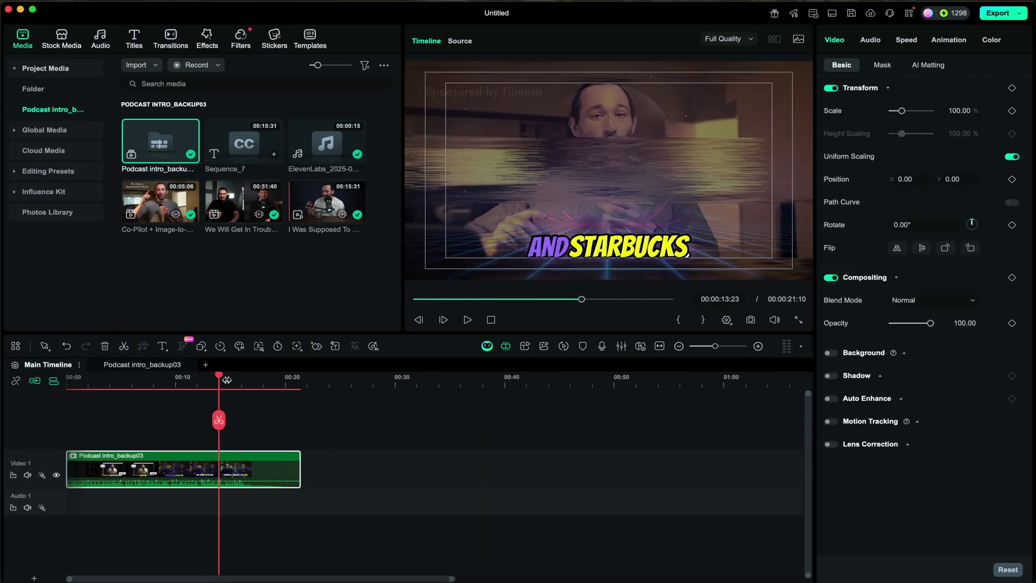
scroll(216, 375, "up", 3)
scroll(208, 375, "right", 2)
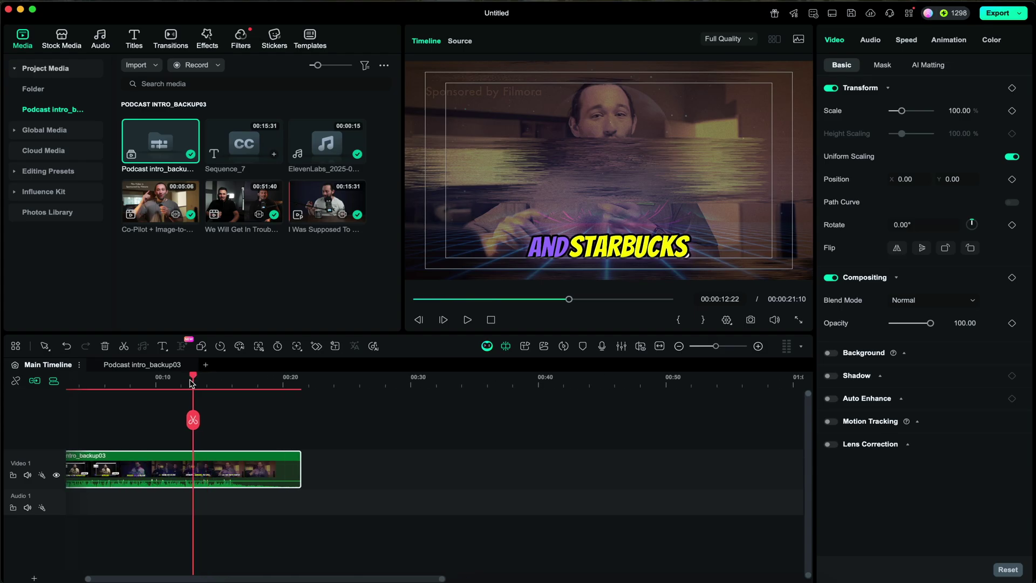
left_click_drag(190, 383, 100, 432)
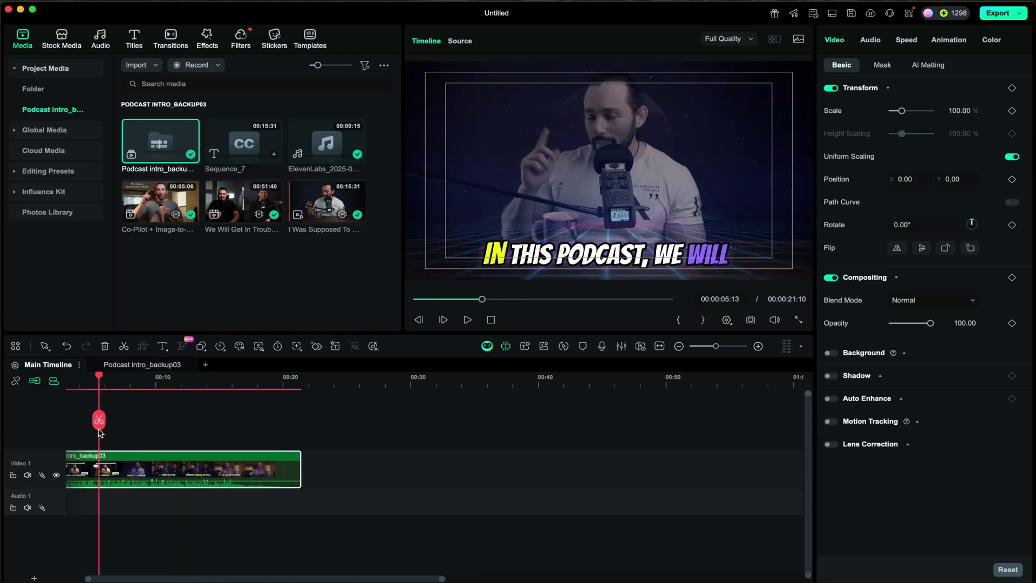
key("space")
scroll(113, 440, "left", 2)
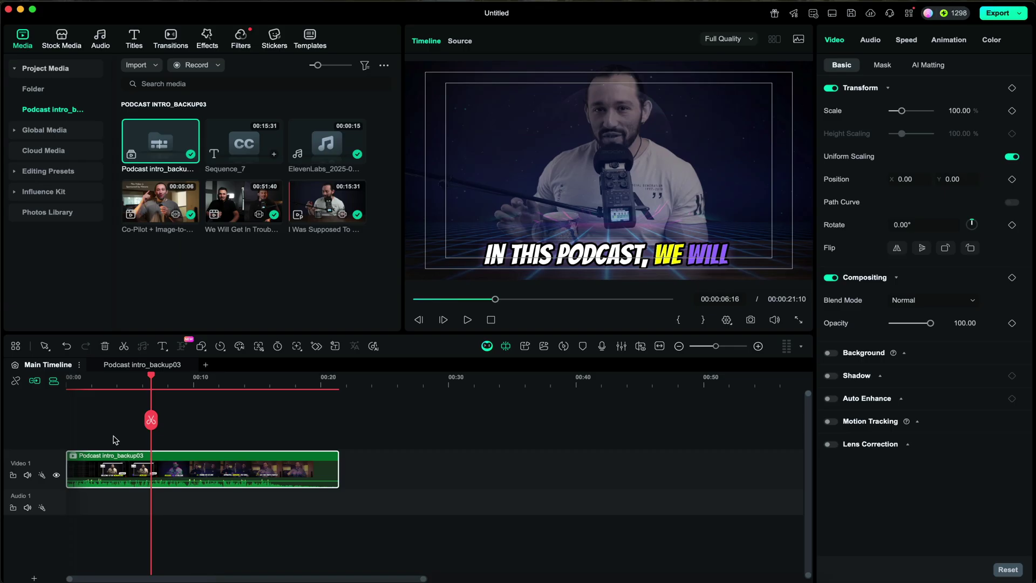
left_click(113, 439)
Step: Mute the ElevenLabs music on Audio 1 inside the nested timeline, then replay the Main Timeline
double_click(115, 467)
left_click(279, 415)
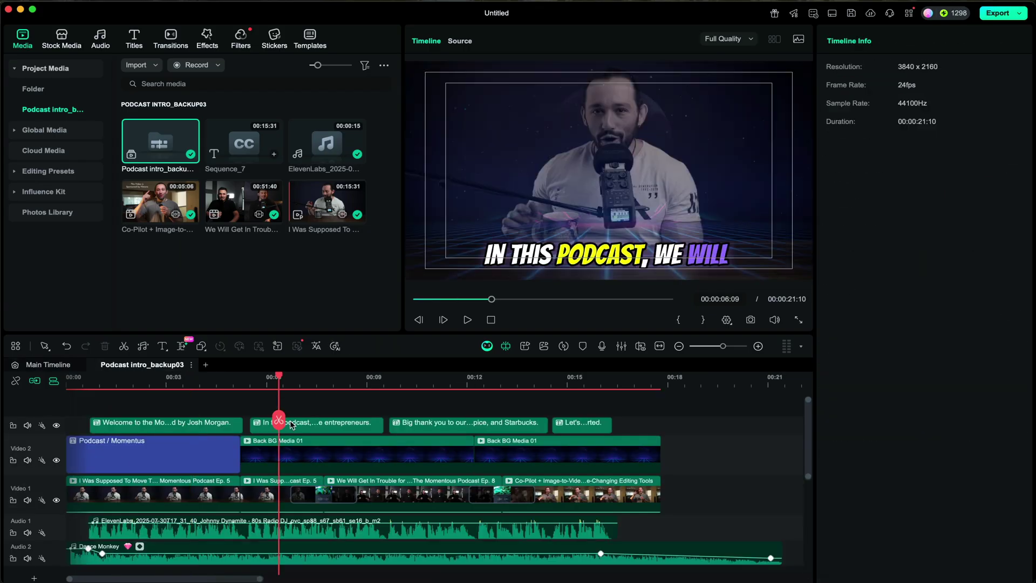
left_click(292, 426)
left_click(342, 491)
left_click(335, 519)
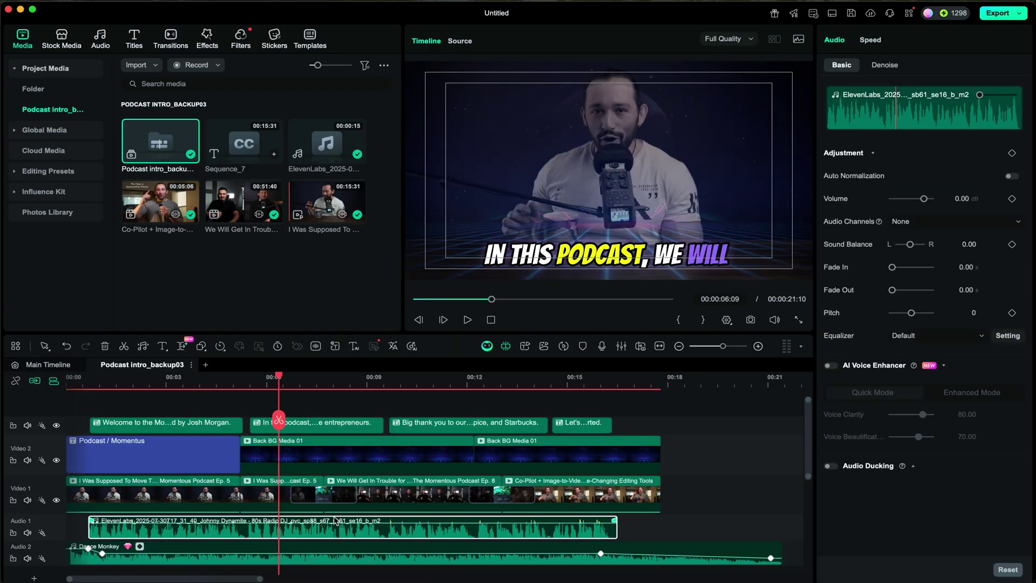
left_click(27, 533)
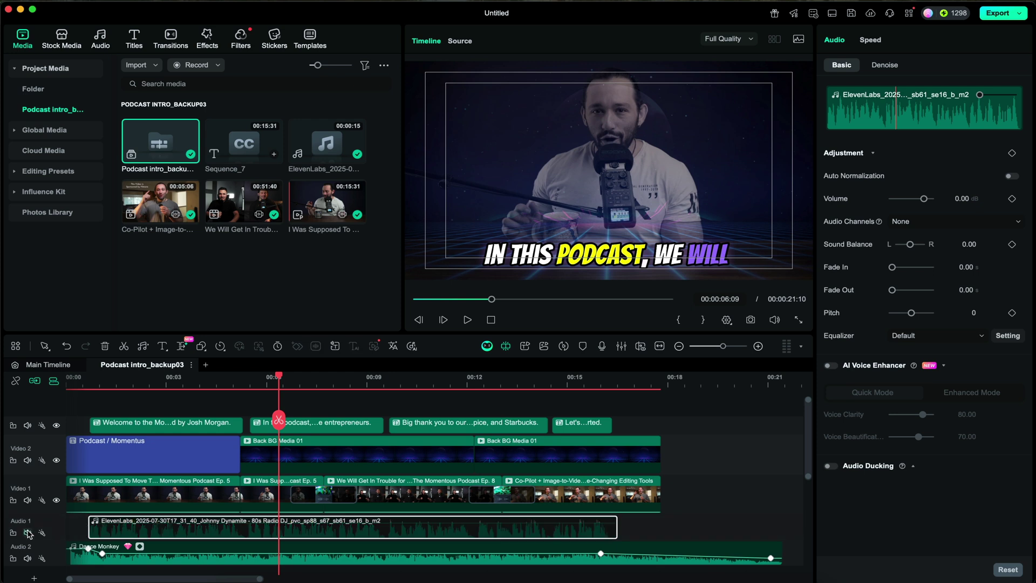
left_click(68, 369)
key("space")
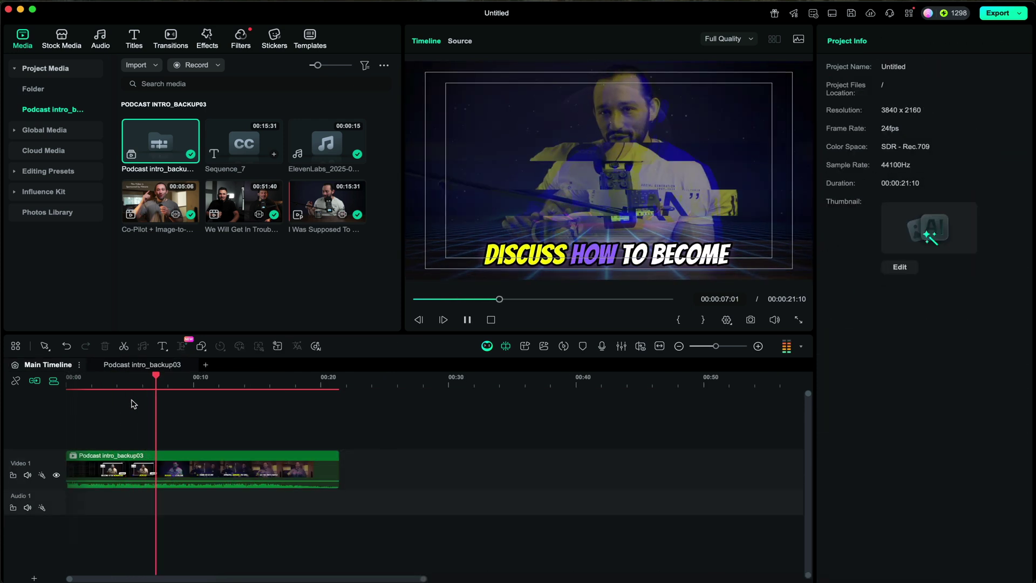
key("space")
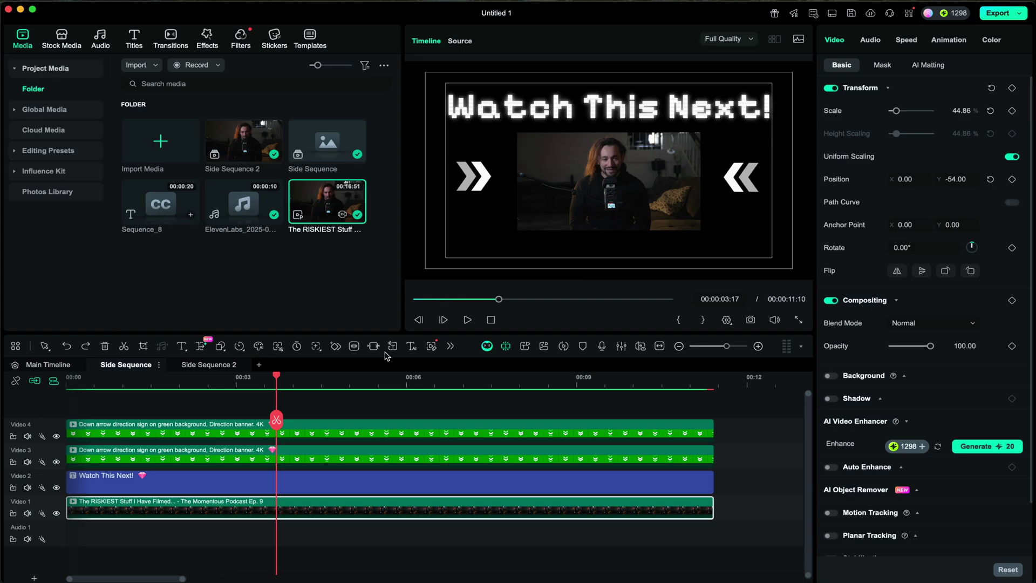
Step: Switch to the Pen Tool and trace the centre video's left edge from top-left to bottom-left corner
left_click(636, 4)
left_click(652, 5)
left_click(662, 35)
left_click(224, 347)
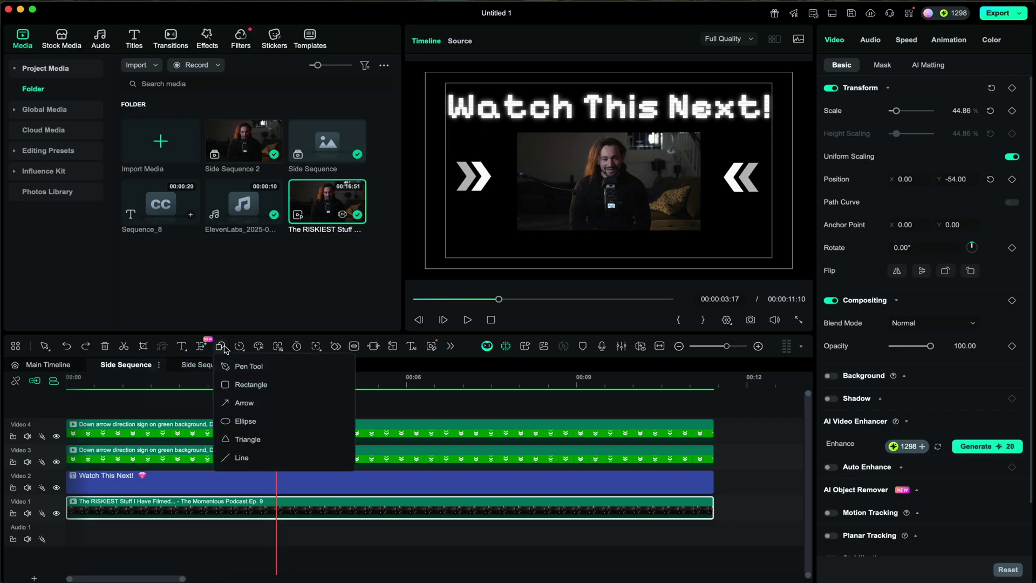
left_click(251, 366)
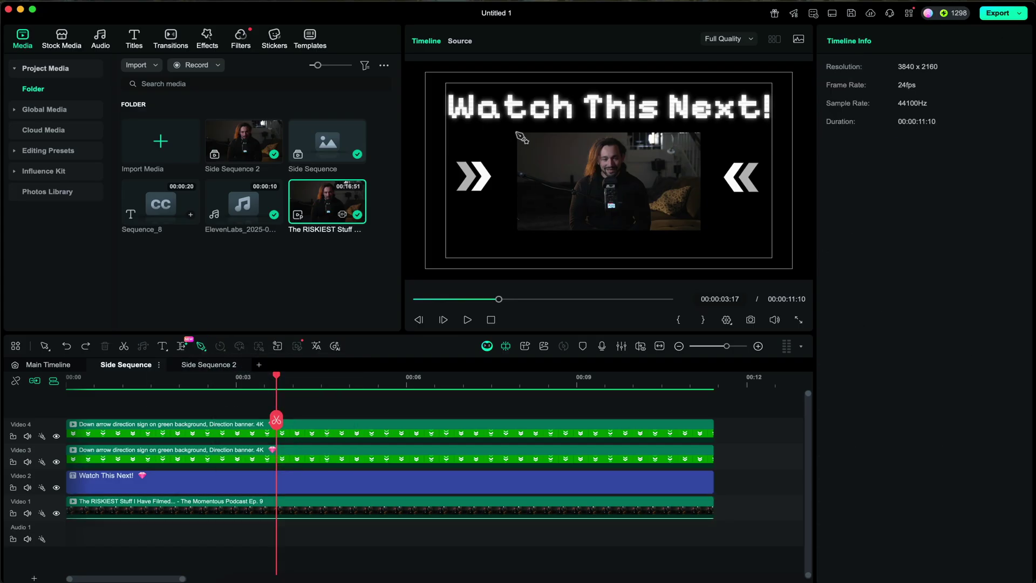
left_click_drag(517, 133, 517, 159)
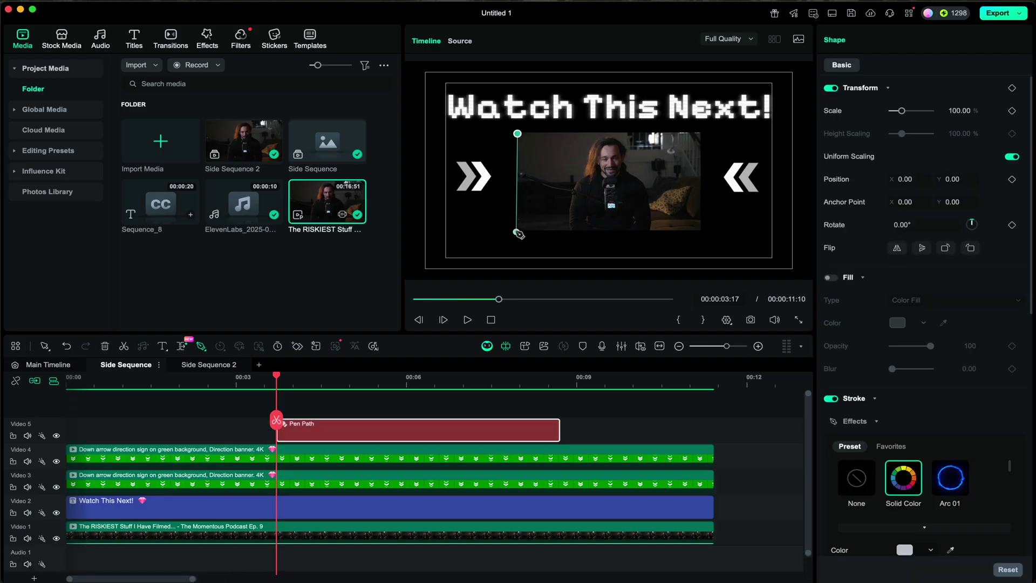
left_click(516, 229)
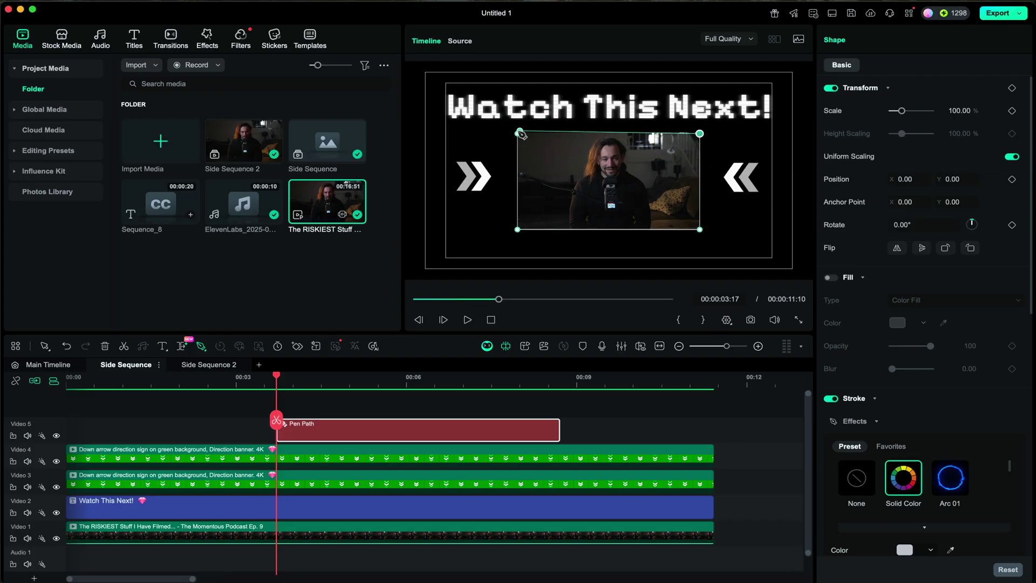
Step: Close the neon rectangle path around the video and shorten the Pen Path clip
left_click(699, 133)
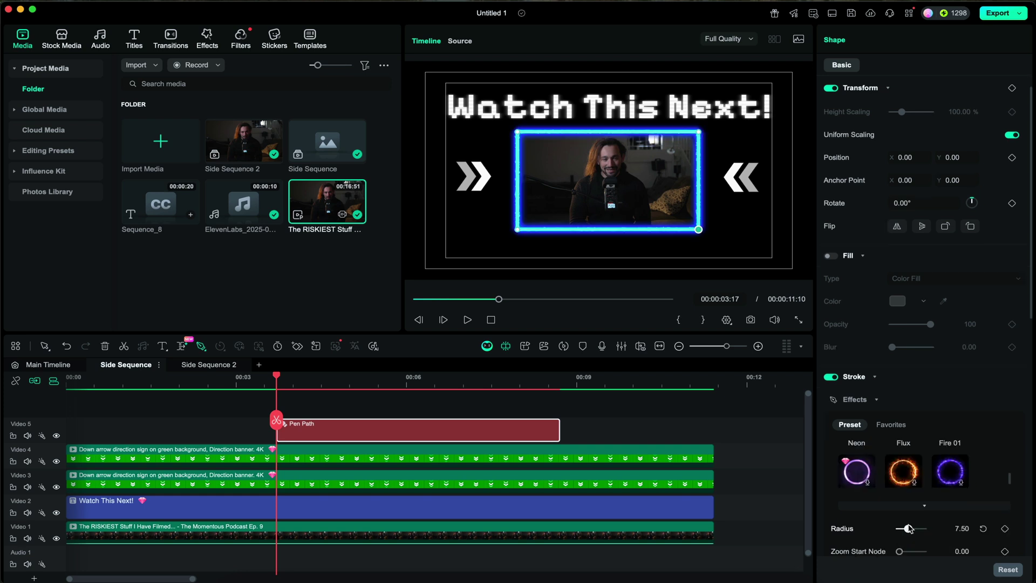
scroll(909, 454, "down", 1)
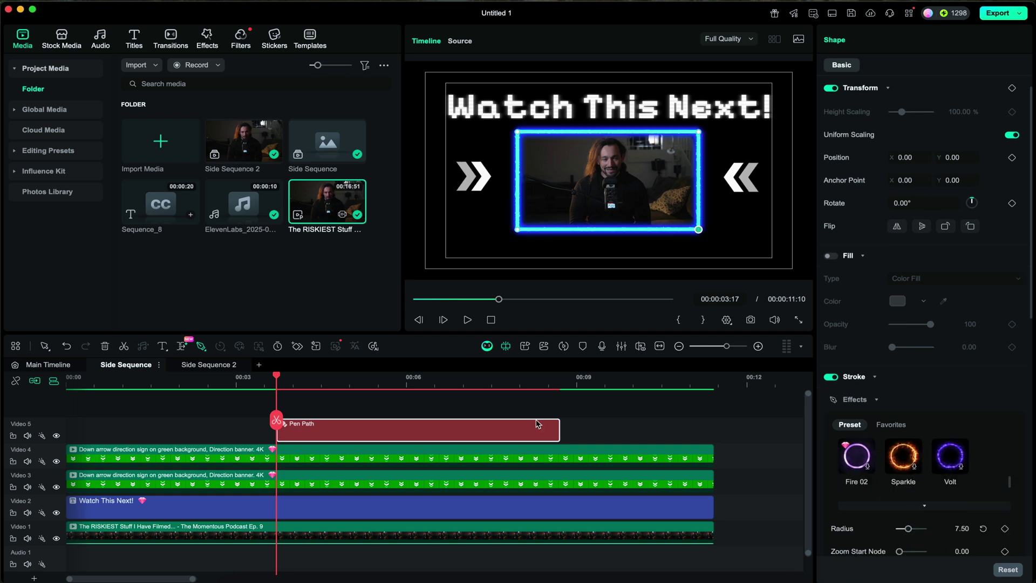
left_click_drag(558, 425, 375, 426)
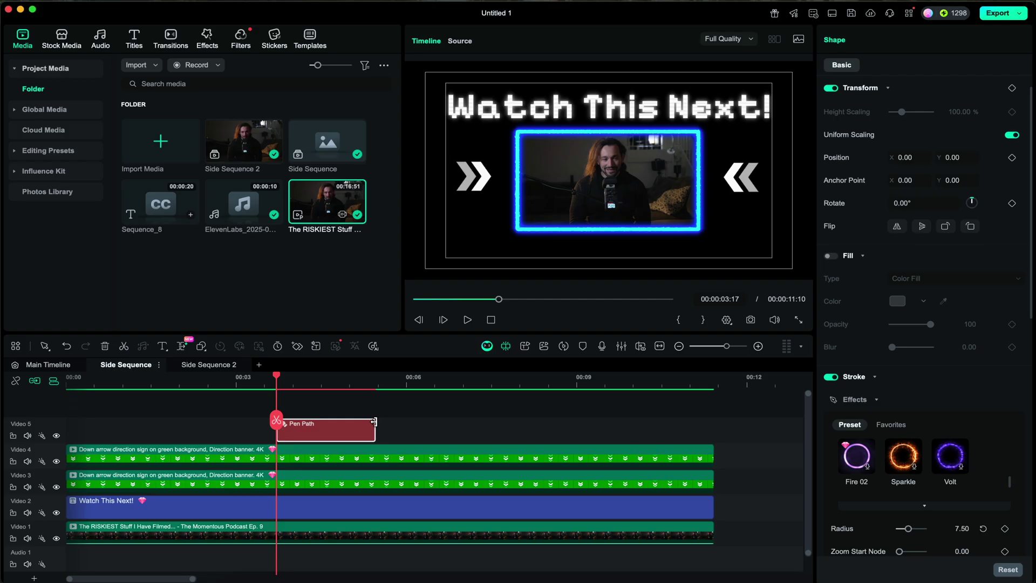
Step: Add a Trim path Start keyframe, then scrub the Main Timeline back to 00:00:07:14
scroll(930, 429, "down", 10)
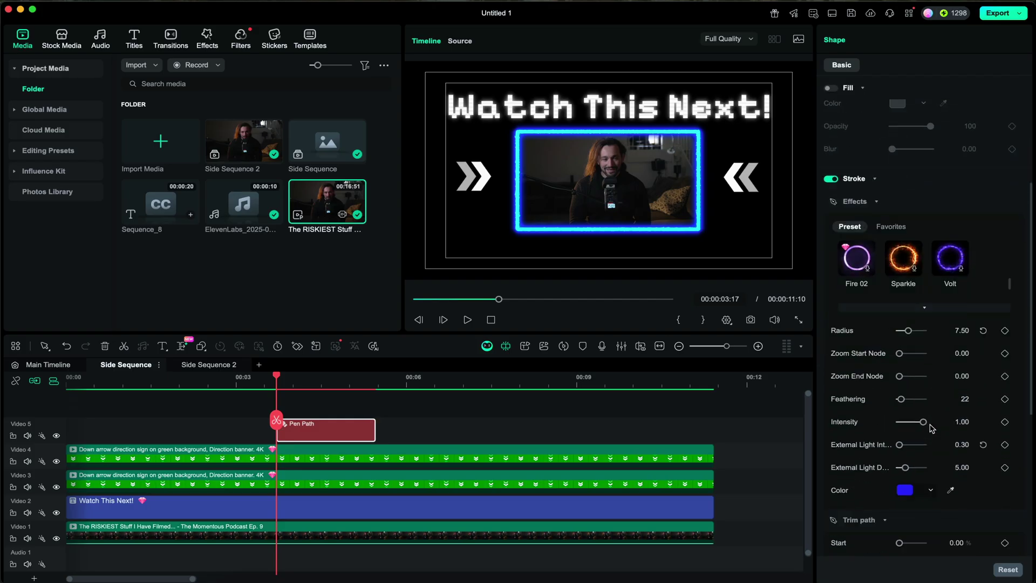
scroll(930, 428, "down", 1)
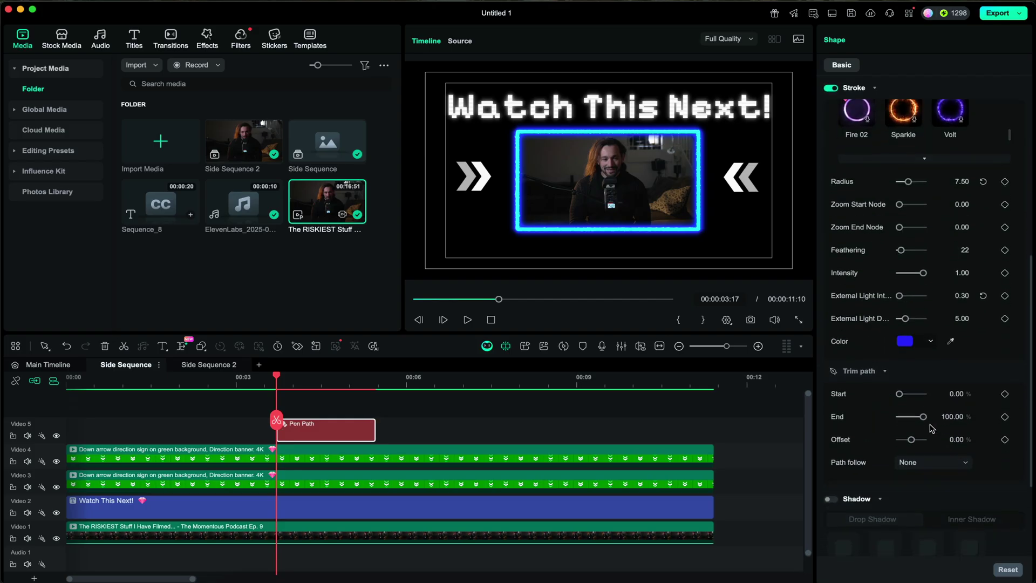
left_click(1005, 394)
left_click(375, 387)
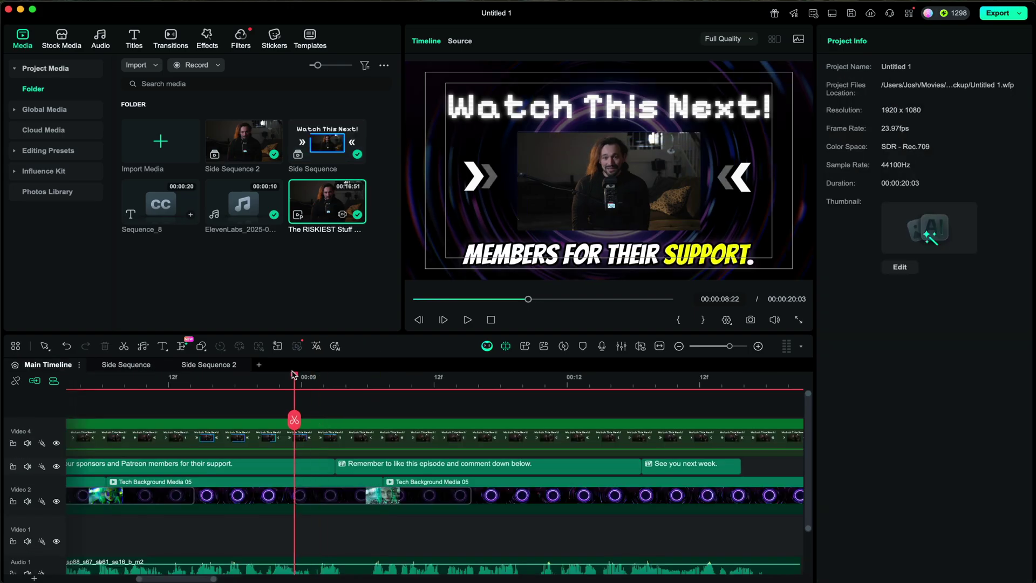
left_click_drag(293, 376, 184, 372)
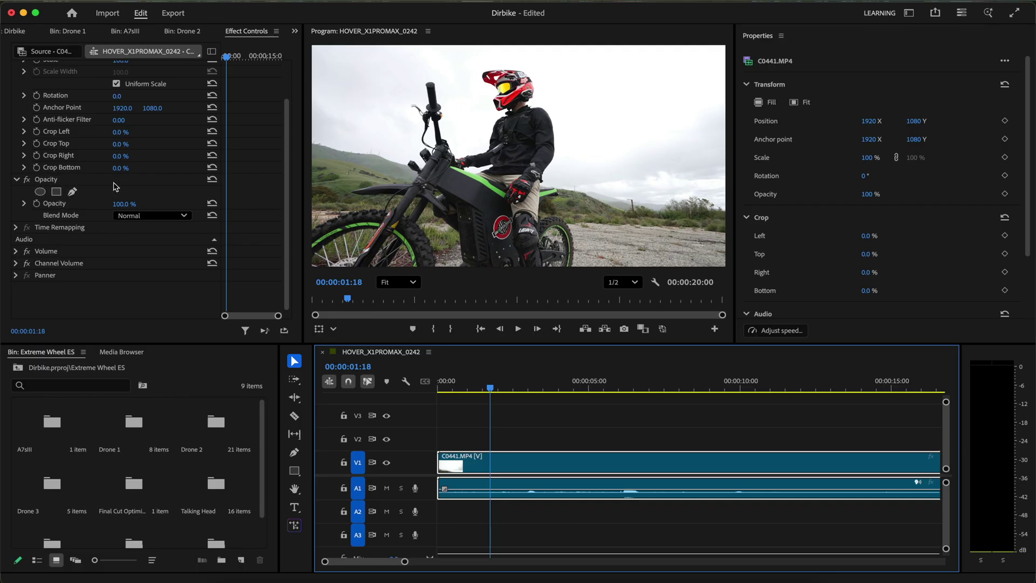
Step: Add a pen mask to the dirt-bike clip's Opacity and place its first point at 07:04
left_click(73, 192)
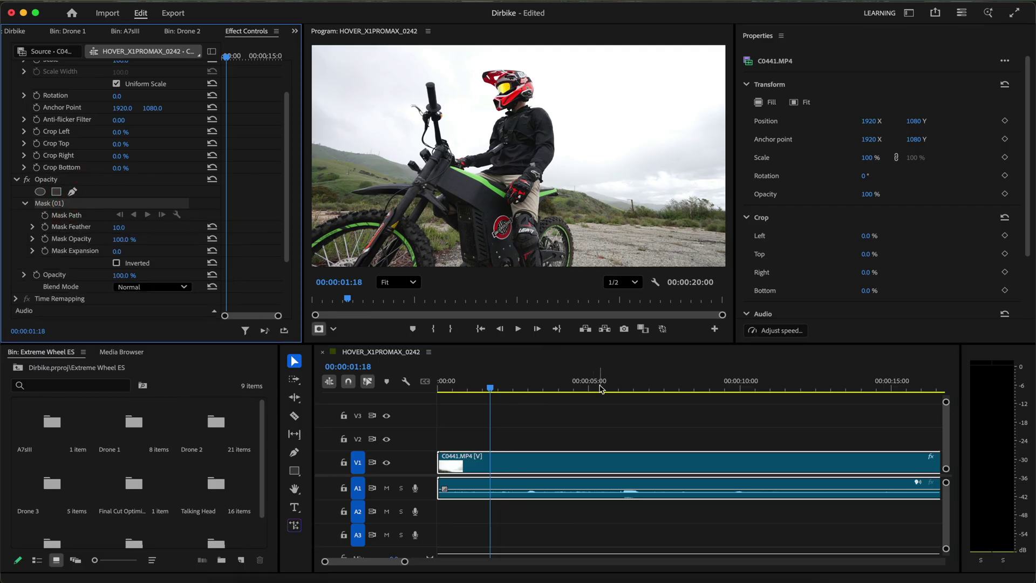
left_click_drag(601, 388, 659, 391)
left_click(551, 262)
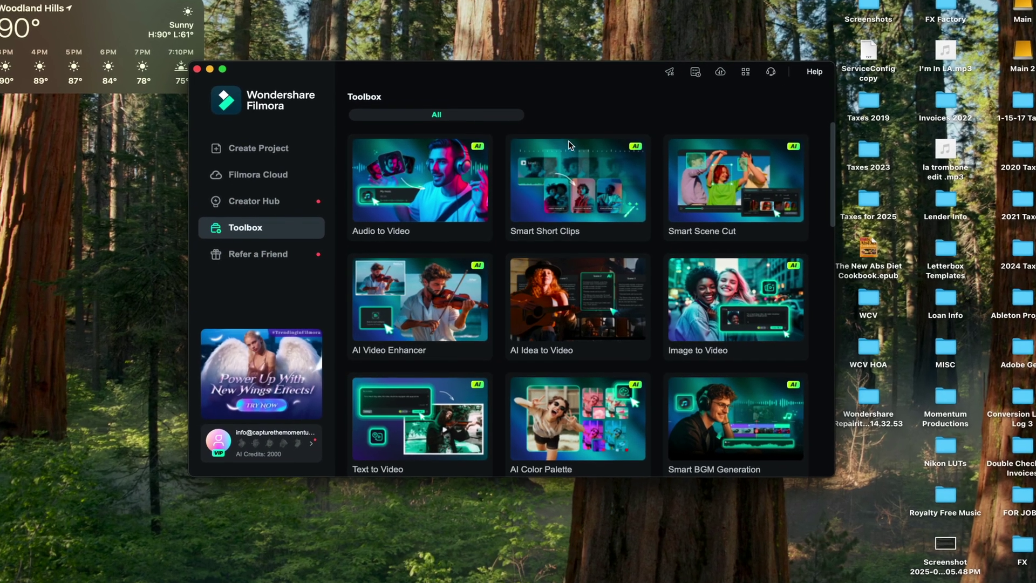
Step: Scroll the Filmora launcher while switching to the HOVER_X1PROMAX_0265 project
scroll(705, 249, "down", 3)
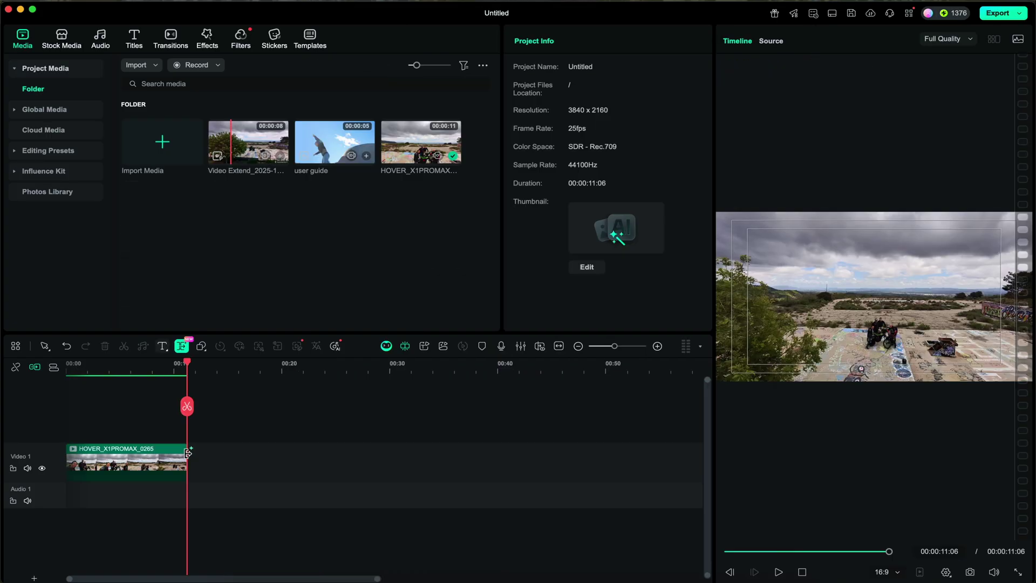
Step: Drag the clip's end to try AI Extend, then preview a column chart in Animated Charts
mouse_move(187, 462)
left_mouse_down()
mouse_move(228, 451)
mouse_move(285, 456)
mouse_move(174, 454)
left_mouse_up()
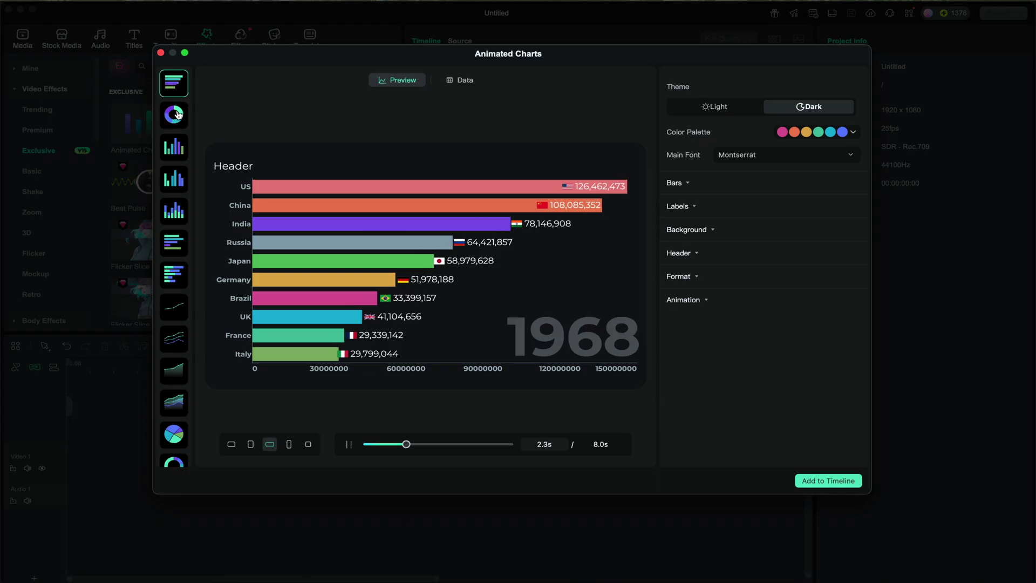
left_click(174, 114)
Step: Switch the animated chart through column and grouped to a stacked column chart
left_click(174, 147)
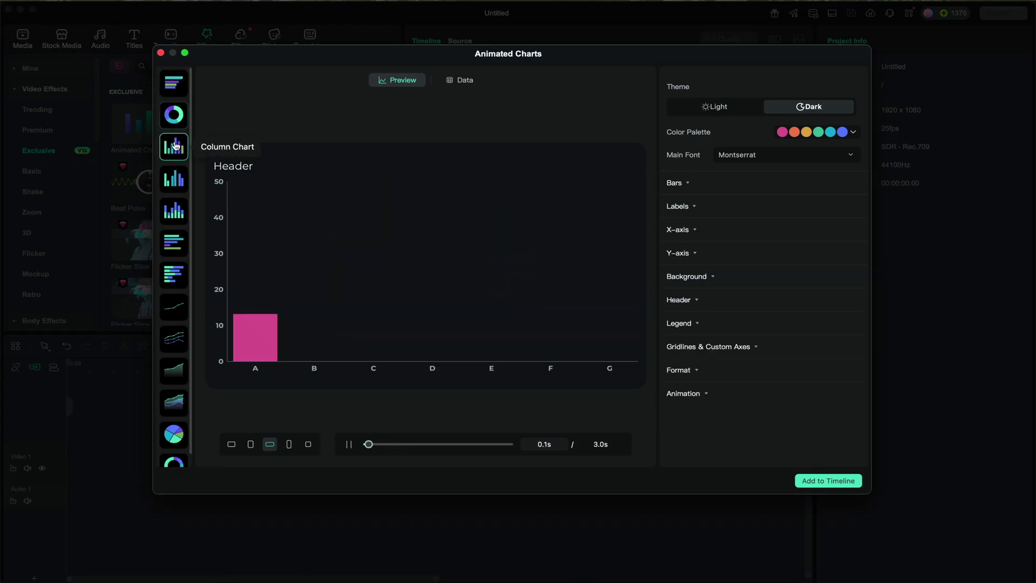
left_click(172, 178)
left_click(174, 212)
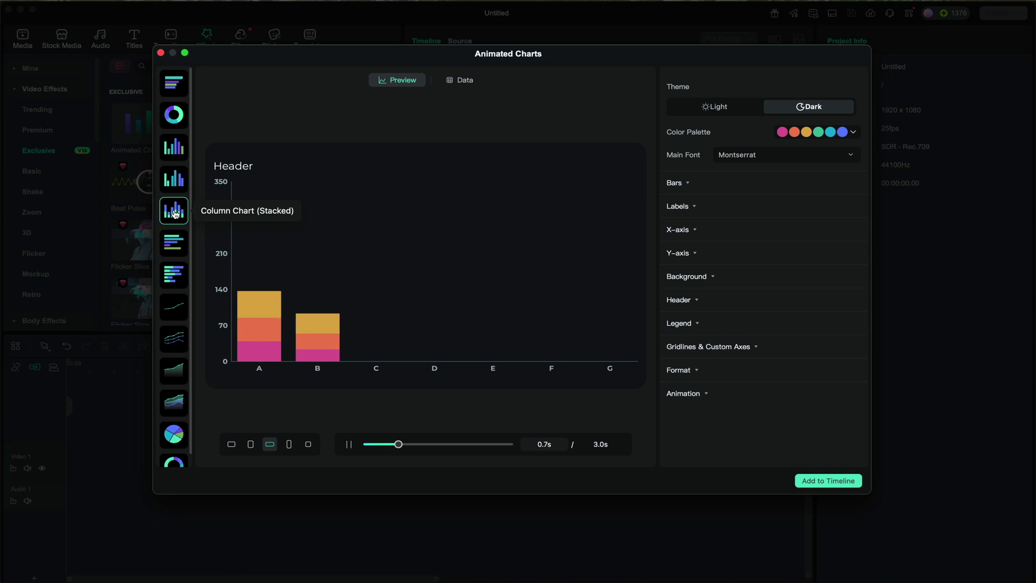
Step: Apply the Light chart theme, open the Main Font list, then jump to caption line 5
left_click(727, 107)
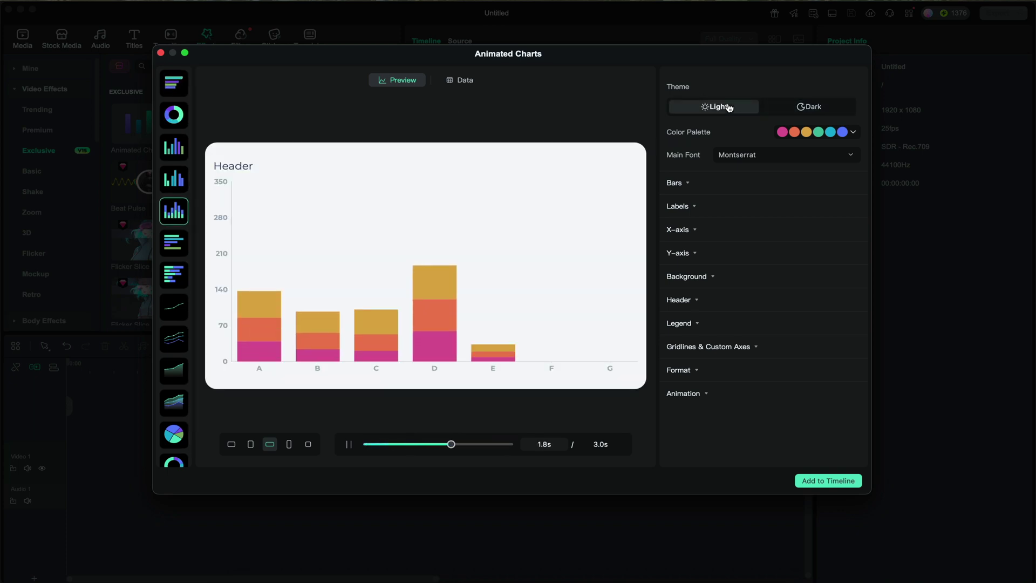
left_click(734, 155)
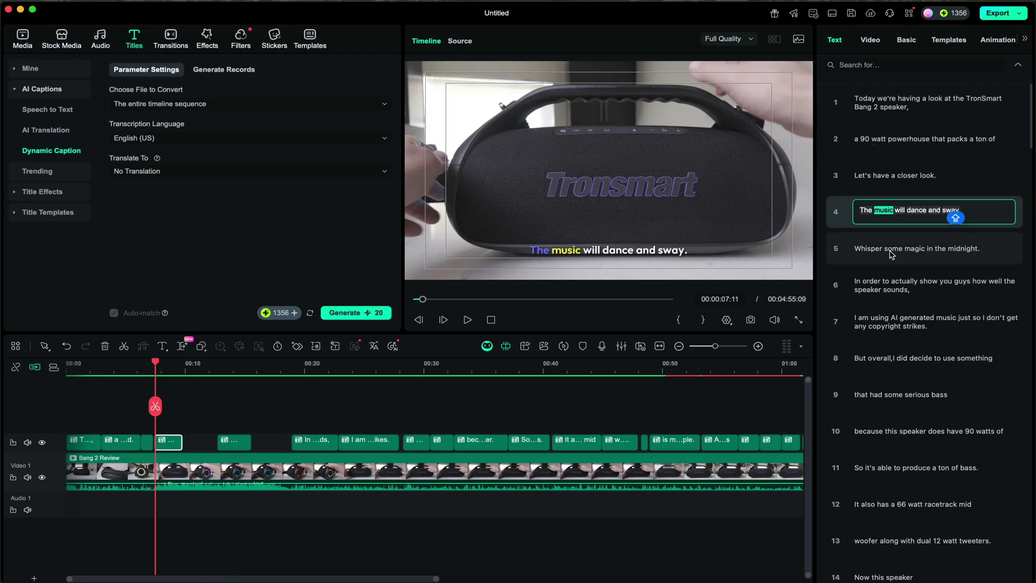
left_click(891, 249)
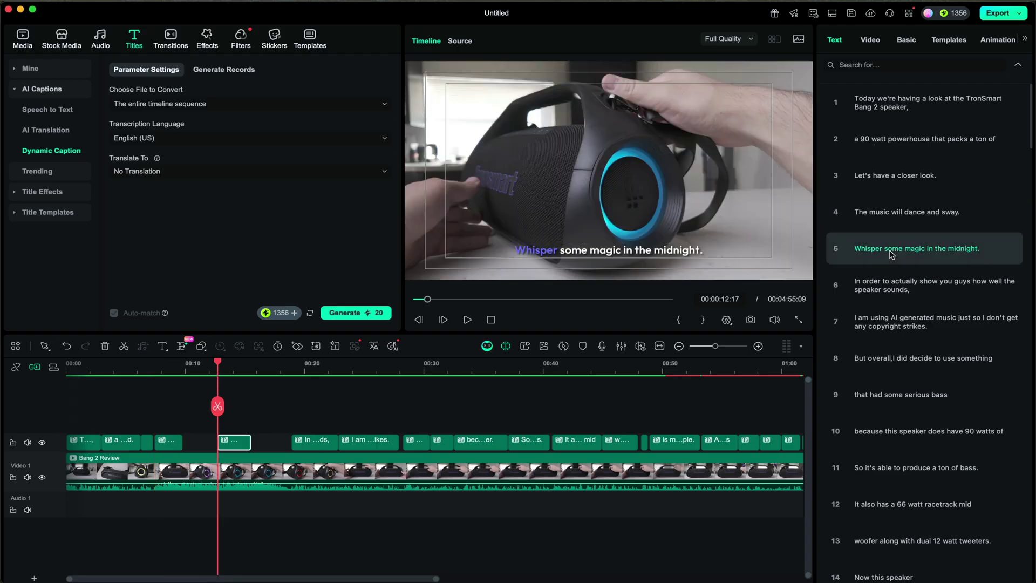
Step: Check caption lines 6 through 10 against the preview, then open the nested podcast intro clip
left_click(889, 287)
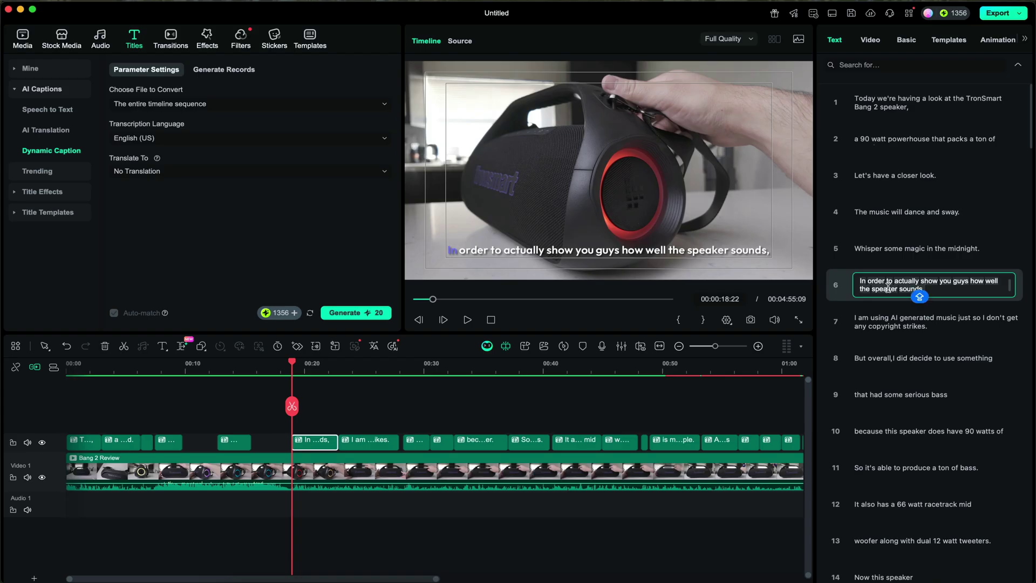
left_click(883, 324)
left_click(880, 358)
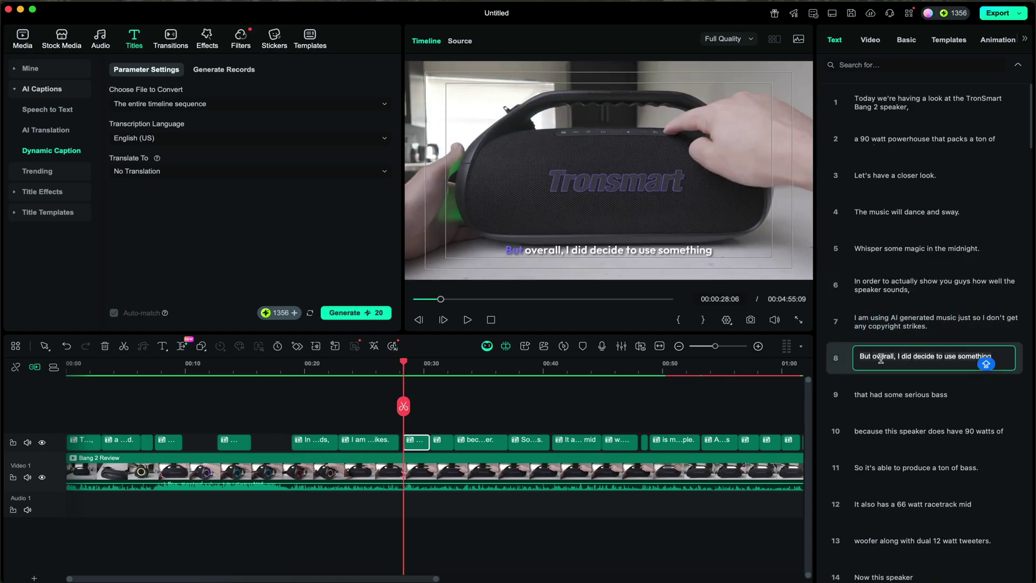
left_click(893, 394)
left_click(892, 432)
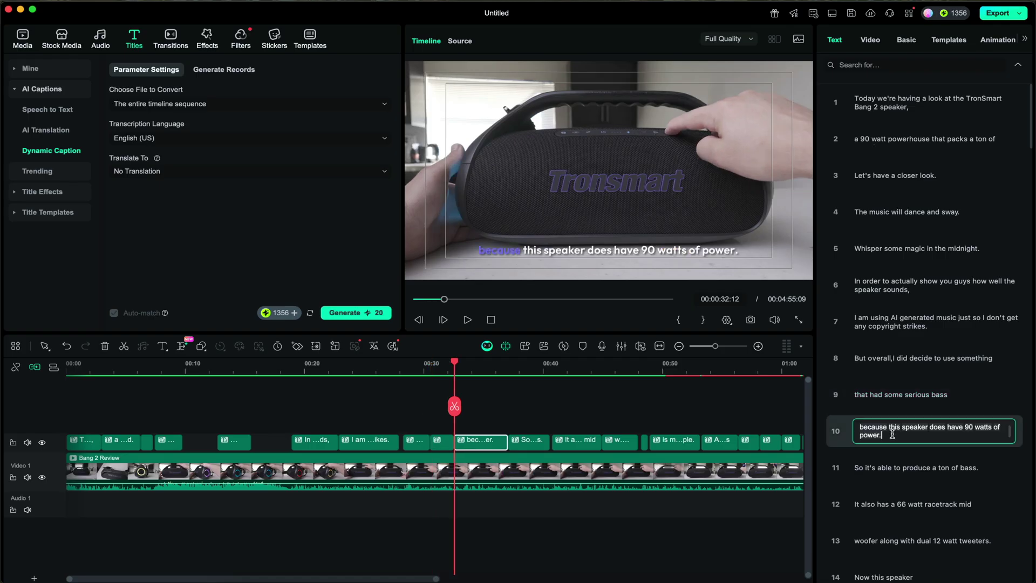
left_click(890, 389)
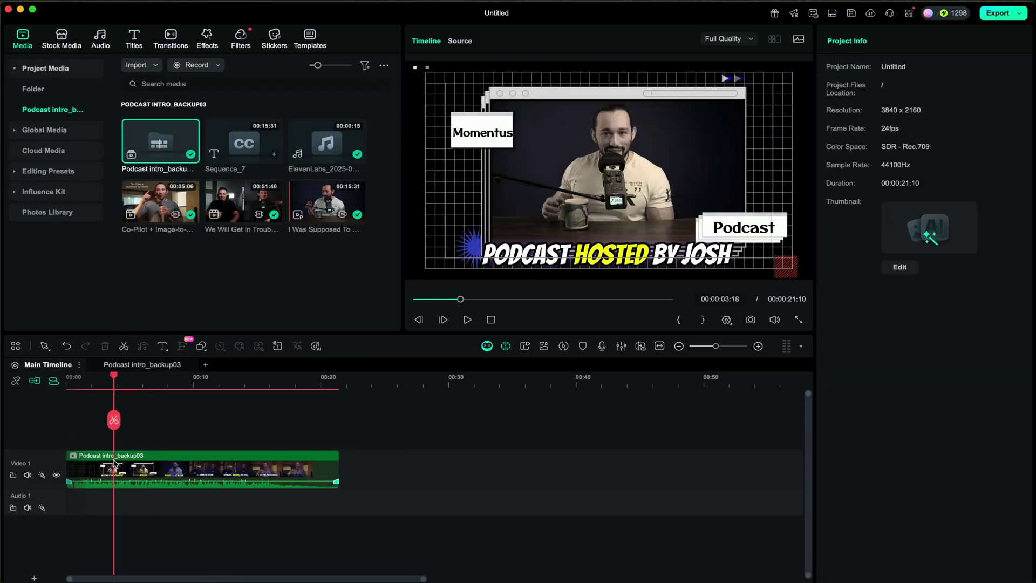
double_click(115, 461)
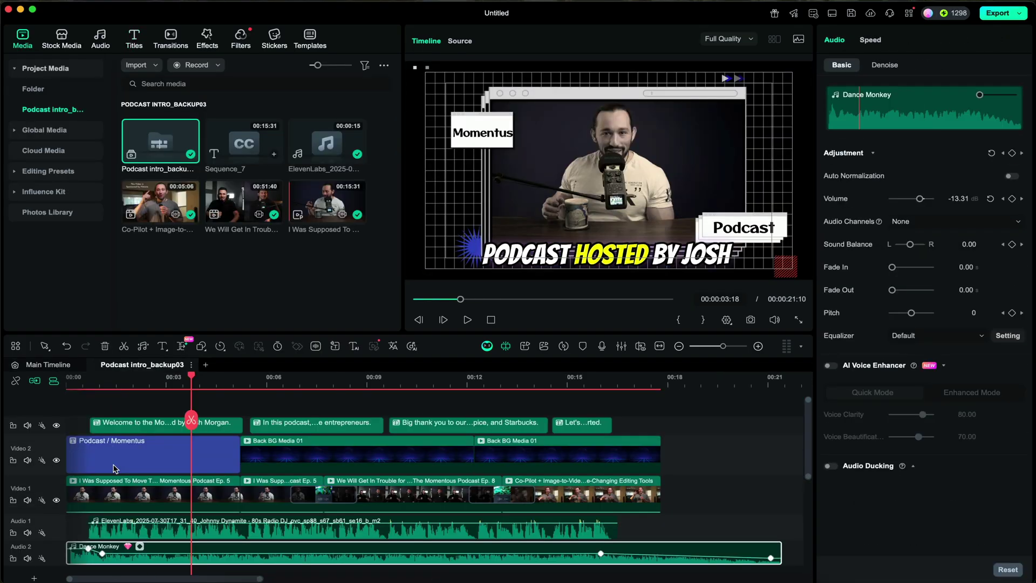
Step: Inspect the podcast intro's clips and mute the ElevenLabs voice on Audio 1
left_click(279, 416)
left_click(292, 425)
left_click(323, 492)
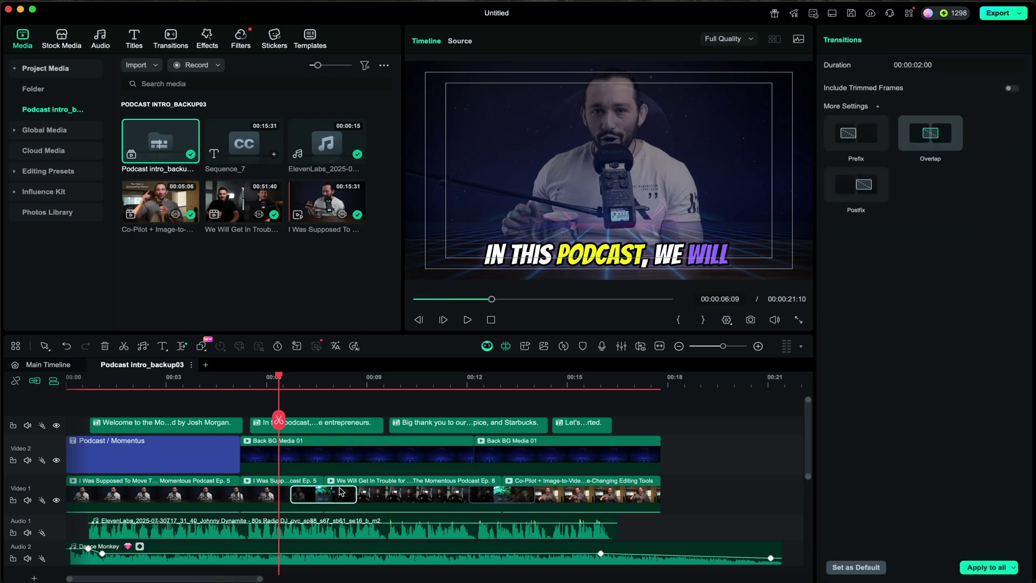
left_click(334, 520)
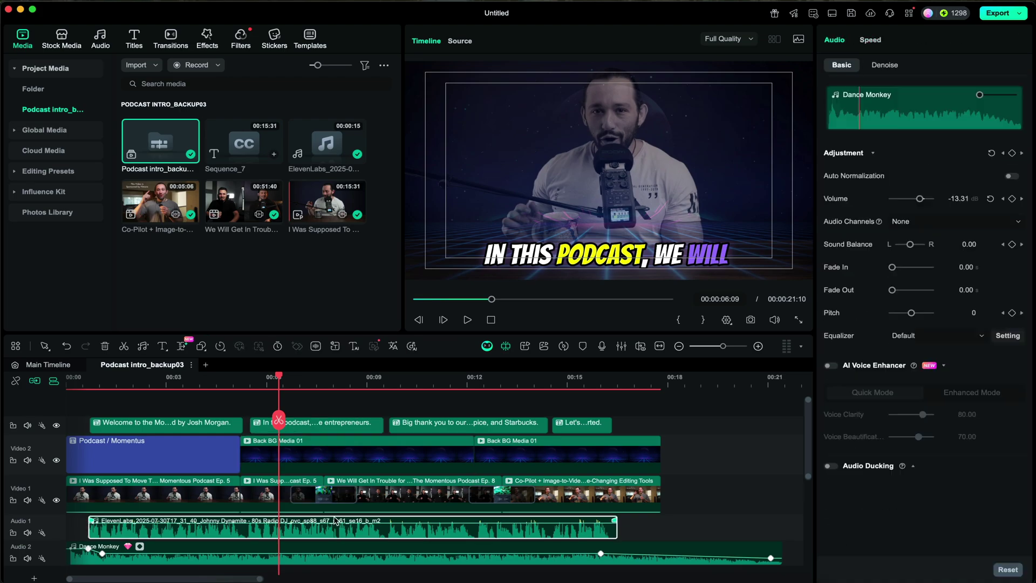
left_click(27, 533)
Step: Return to the main timeline, play it, and match its resolution to the media
left_click(68, 365)
key("space")
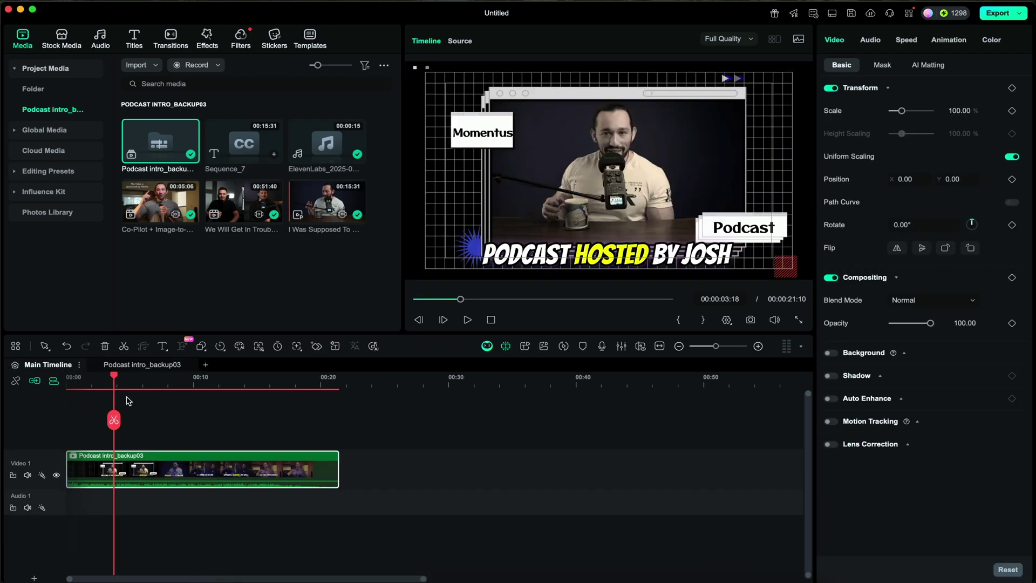
left_click(128, 403)
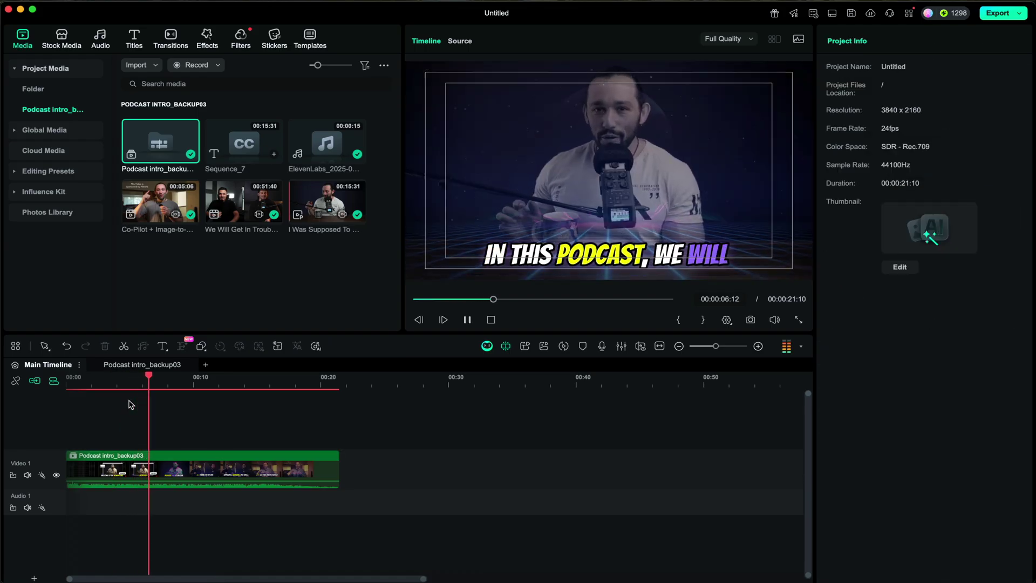
left_click(587, 308)
left_click_drag(127, 384, 233, 386)
Step: Key the Pen Path's trim-path Start at 80% at 00:00:05:10
left_click(156, 469)
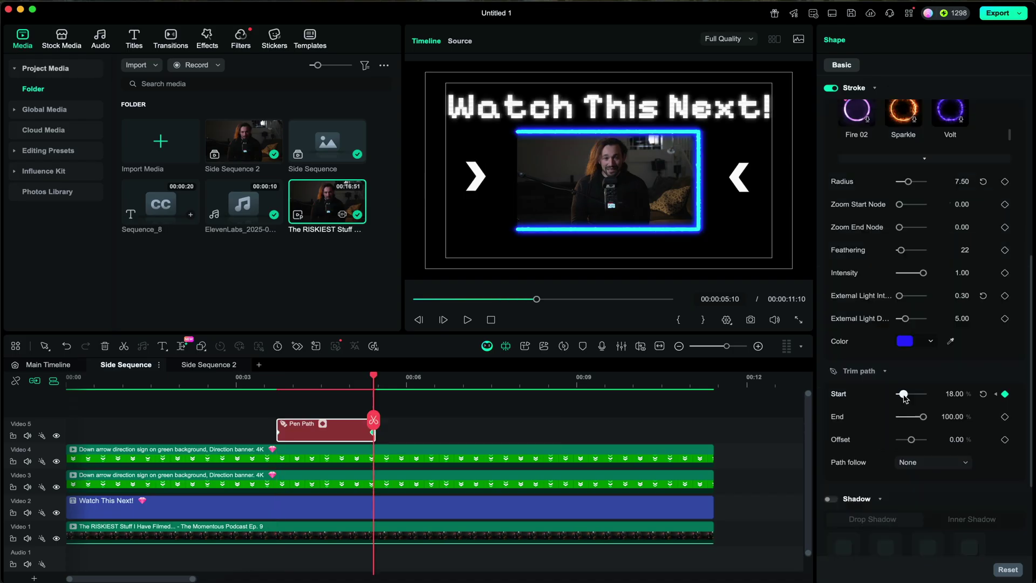
left_click_drag(902, 394, 920, 396)
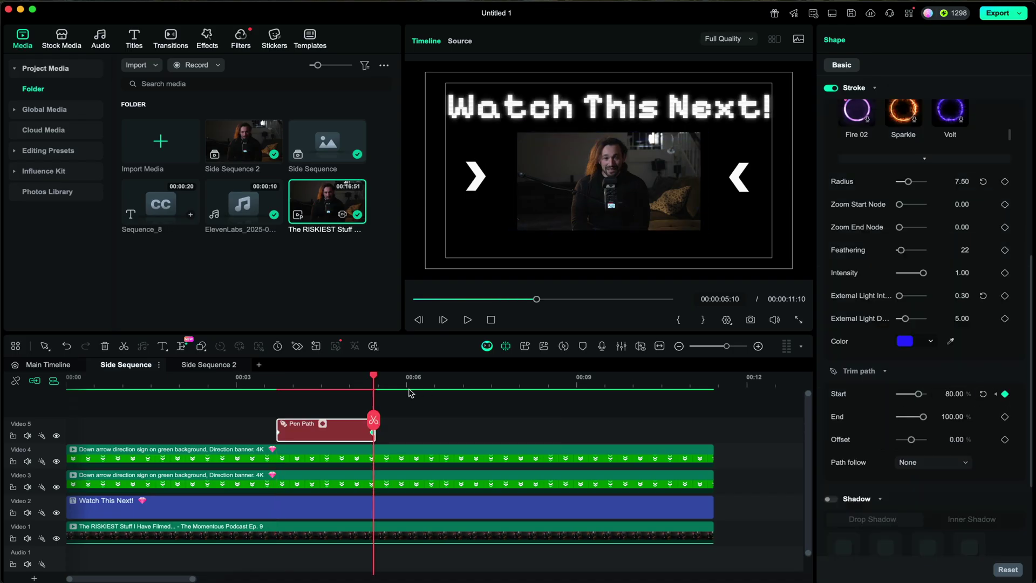